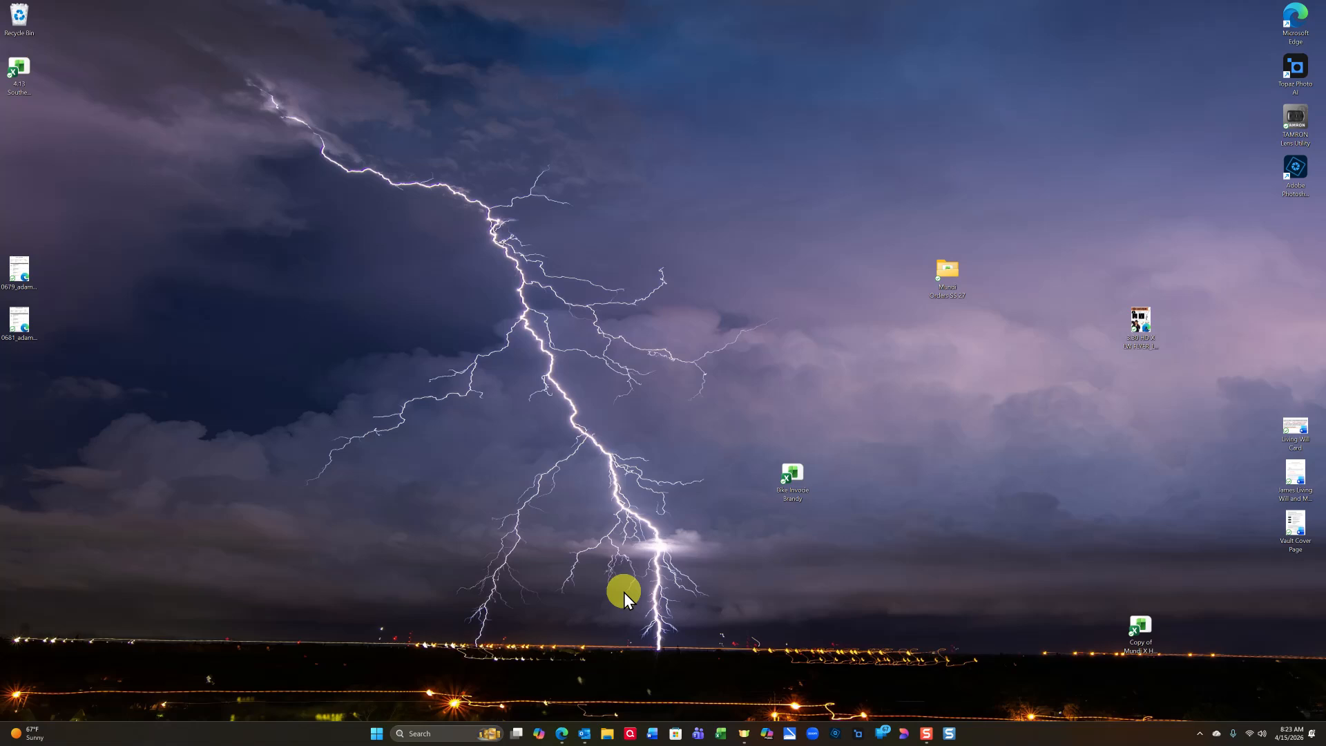
- Open The Jewelry Group brand portal in the web browser, look over its brand logos, and open the working order
left_click(564, 736)
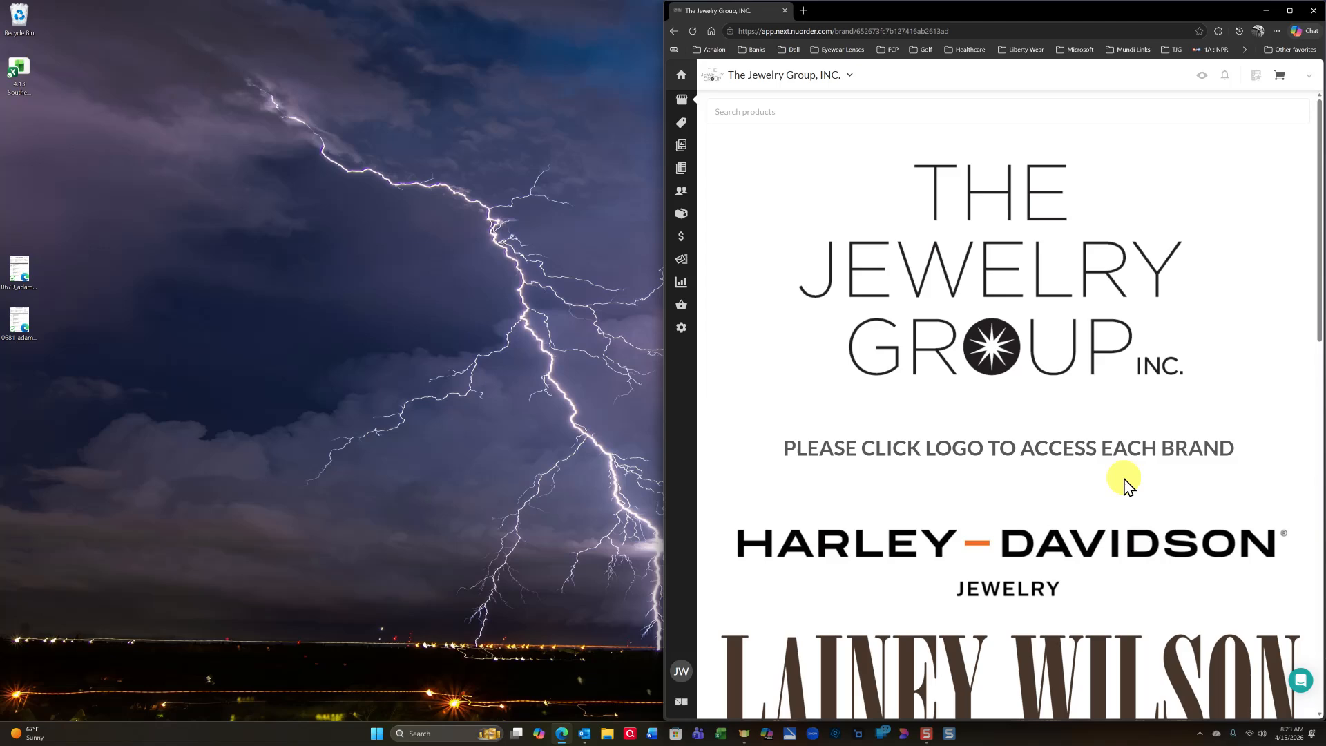
scroll(1021, 548, "down", 4)
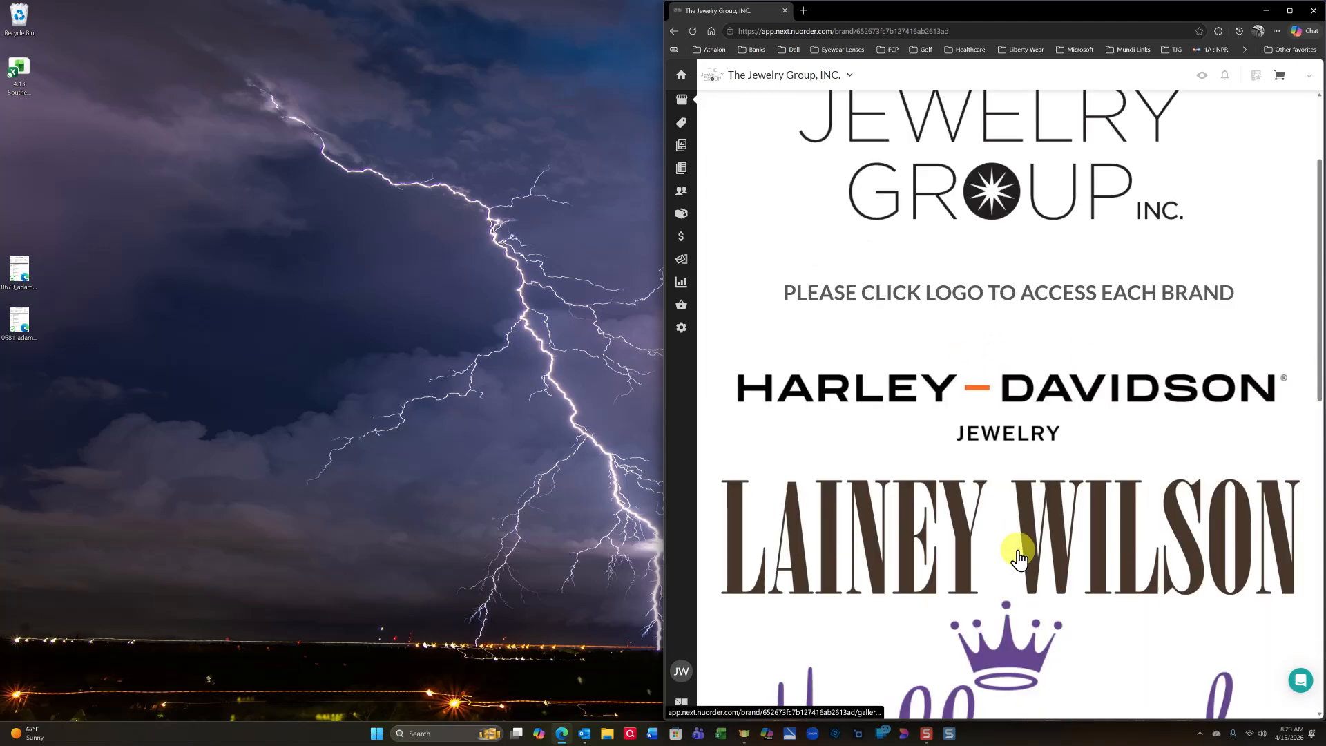
scroll(1025, 580, "up", 4)
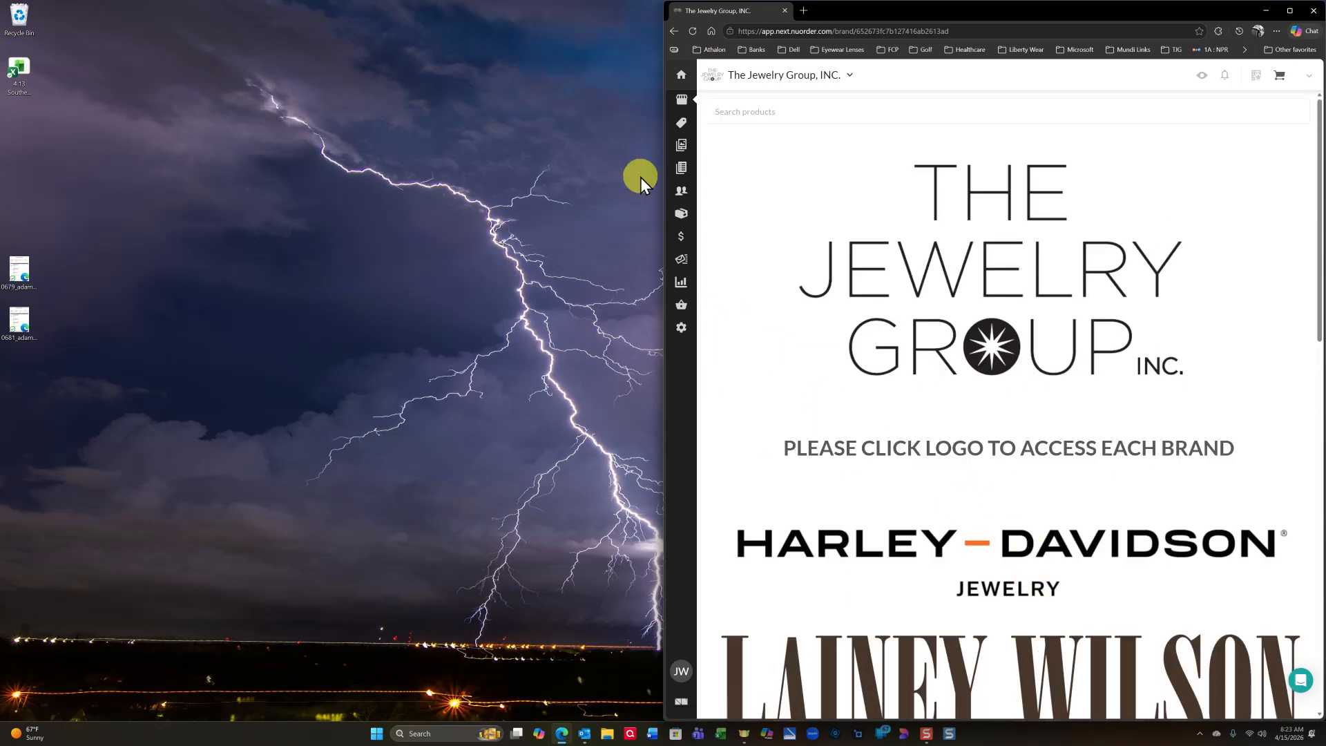
mouse_move(683, 176)
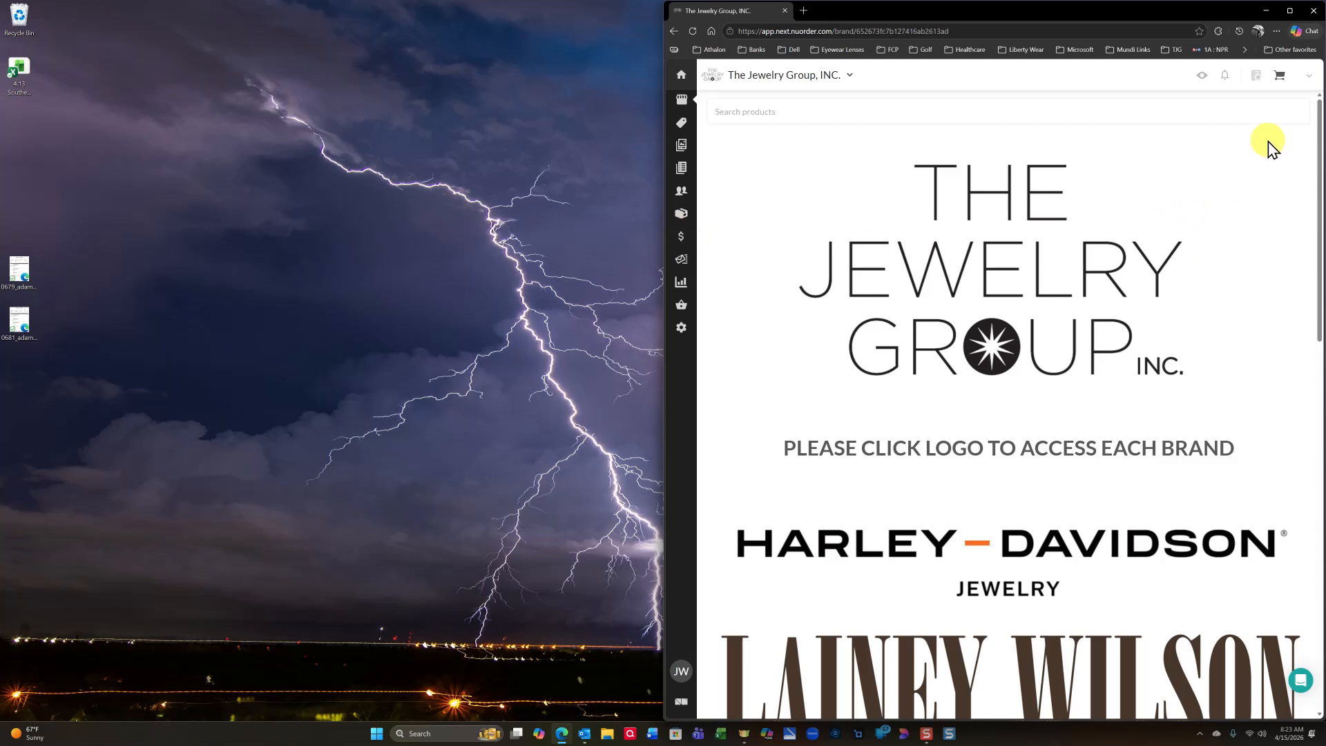
left_click(1280, 76)
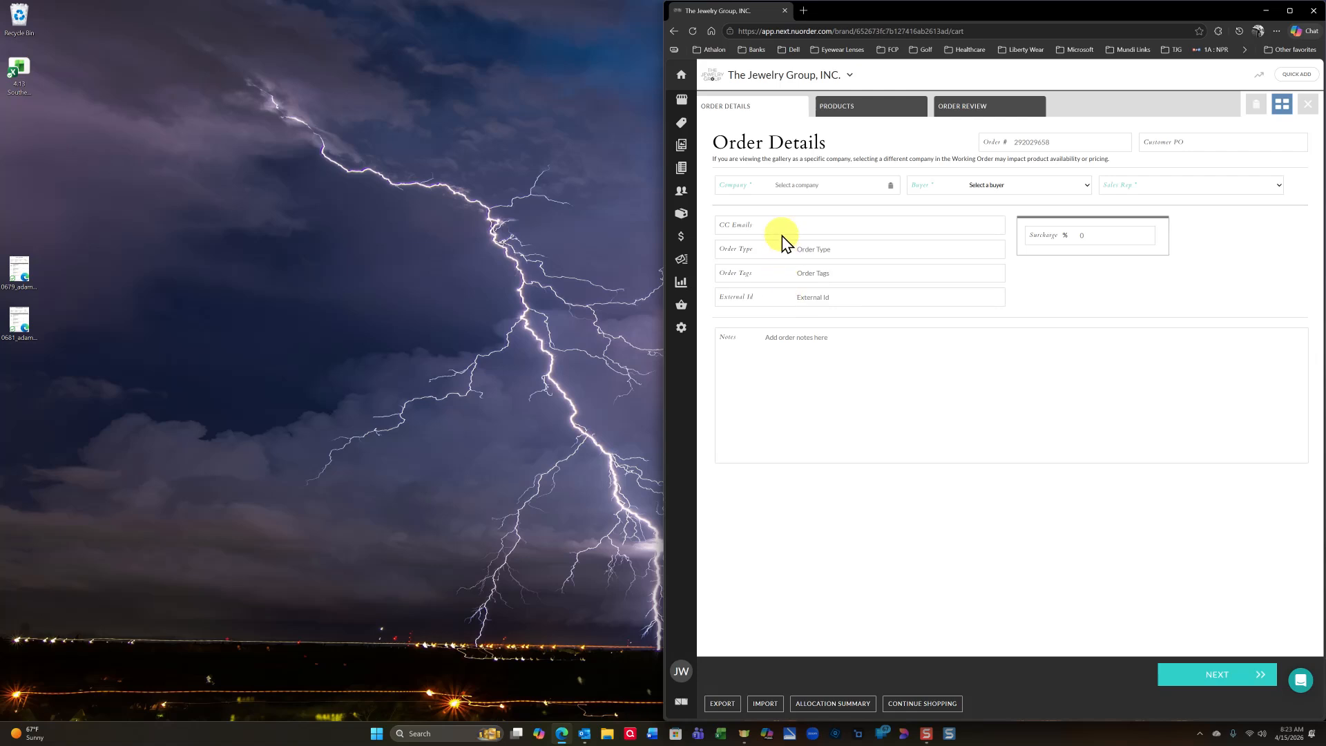
- Set the order's company to Orlando Harley-Davidson Florida HD American
left_click(790, 185)
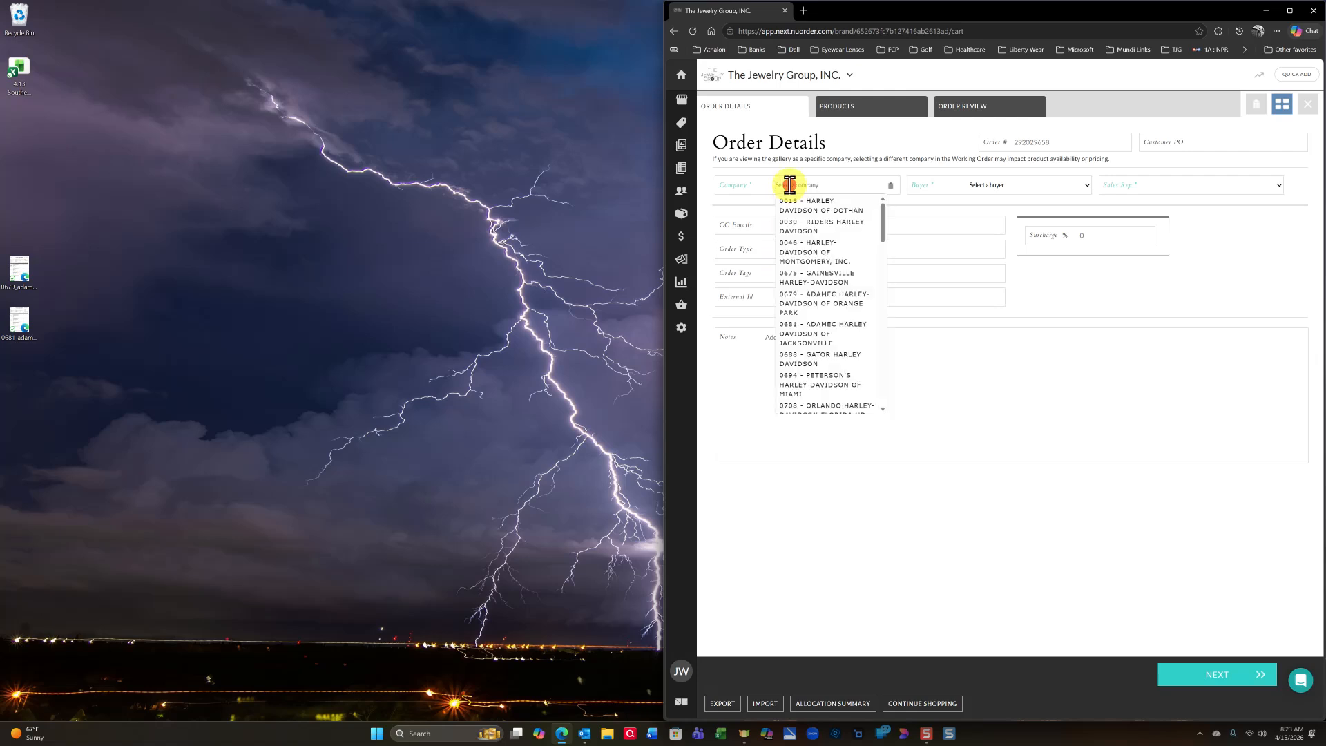
scroll(806, 277, "down", 5)
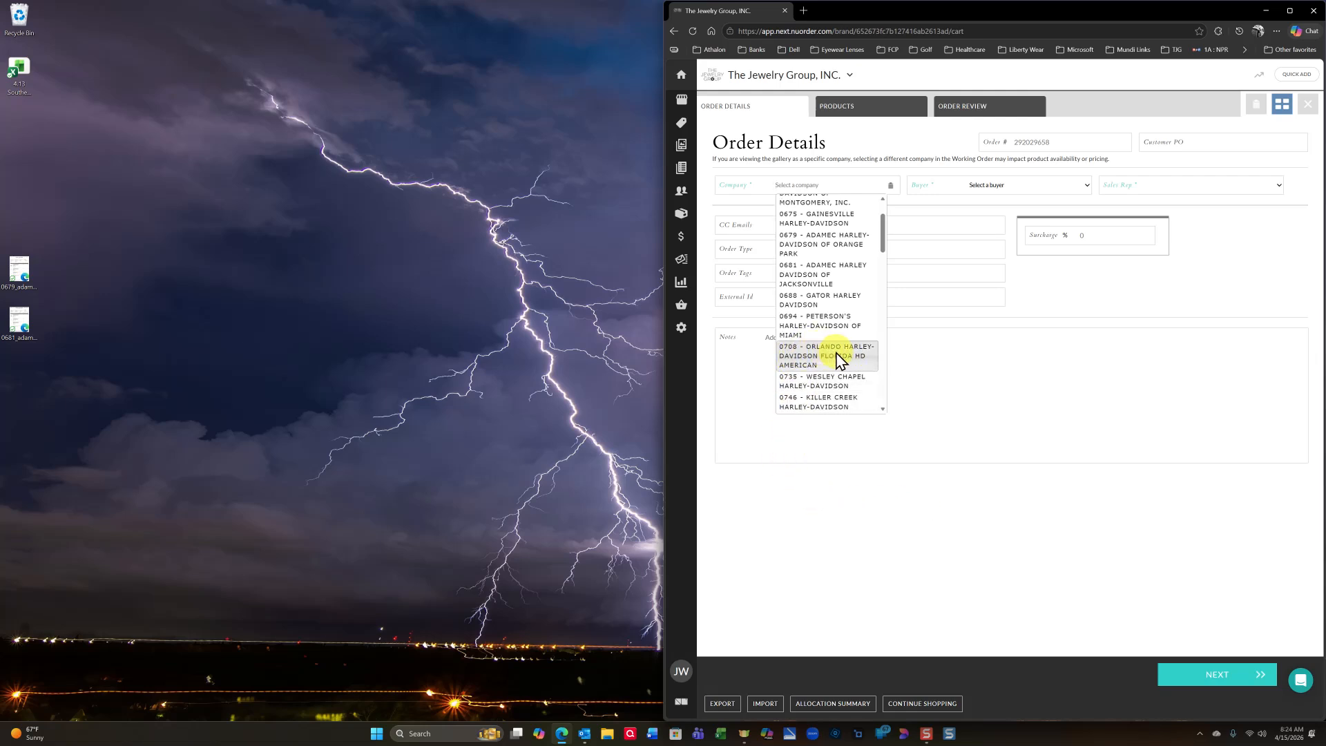
left_click(828, 357)
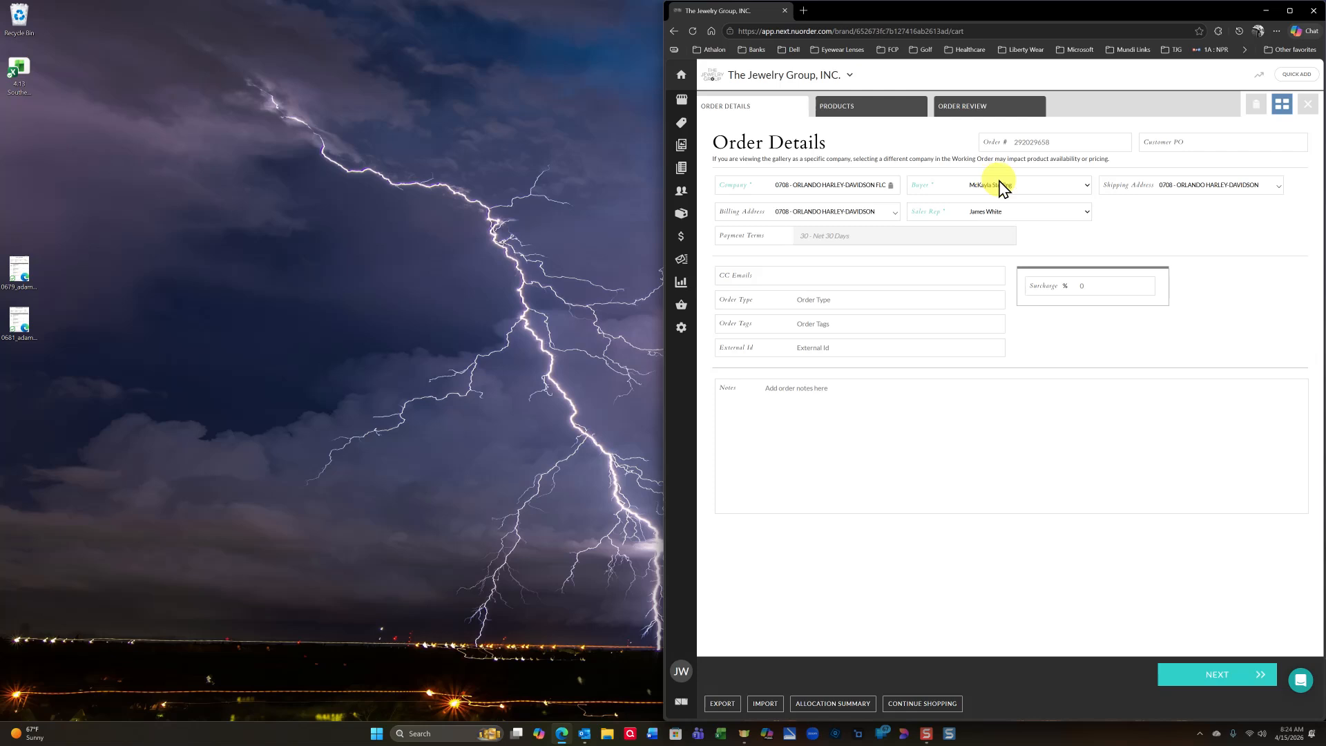
- Review the order's buyer choices and the Customer PO entry suggestions, leaving both fields as they are
left_click(1087, 186)
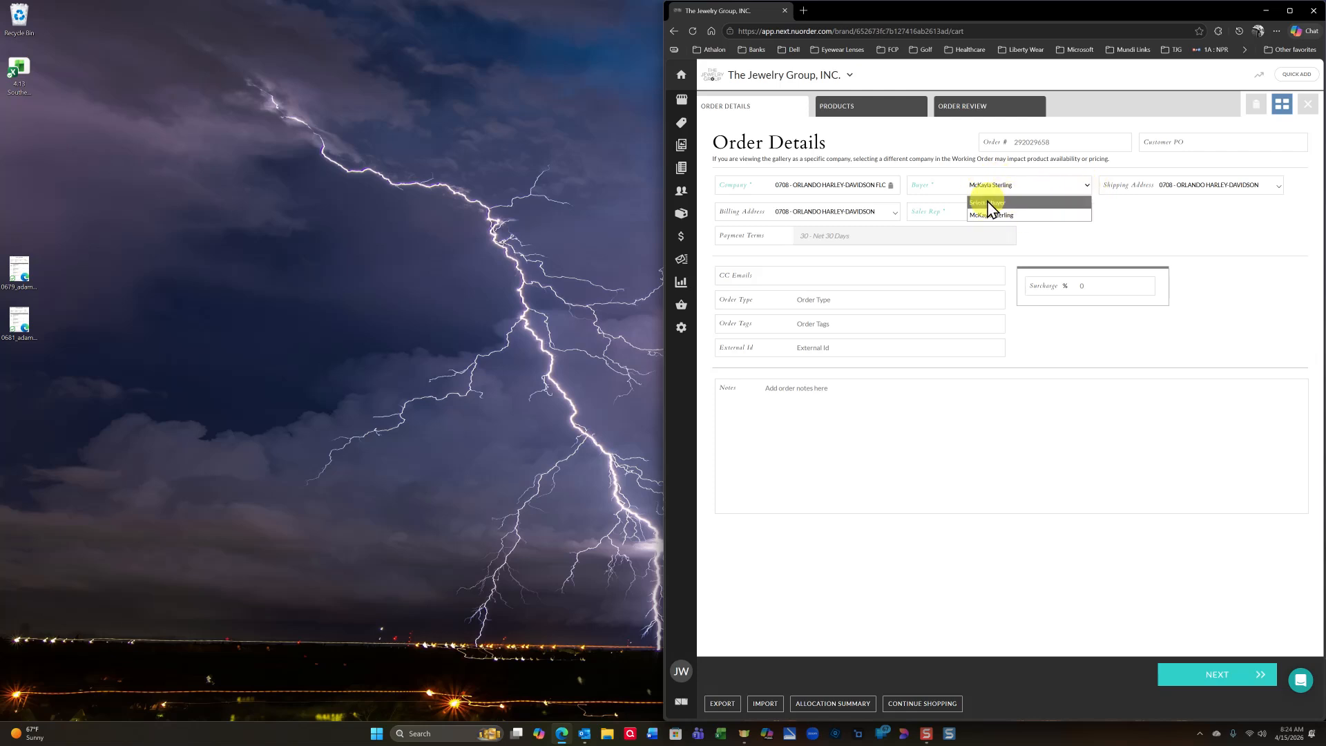
left_click(1159, 235)
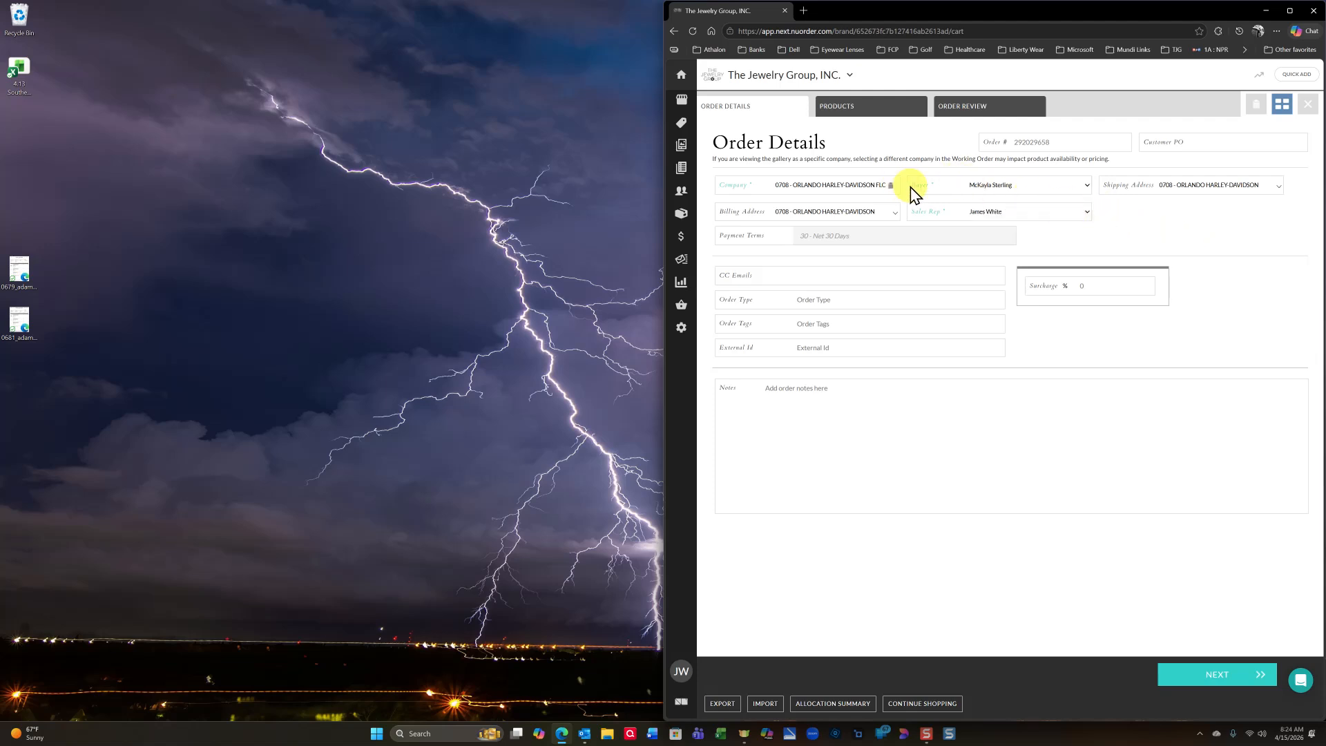
left_click(1190, 145)
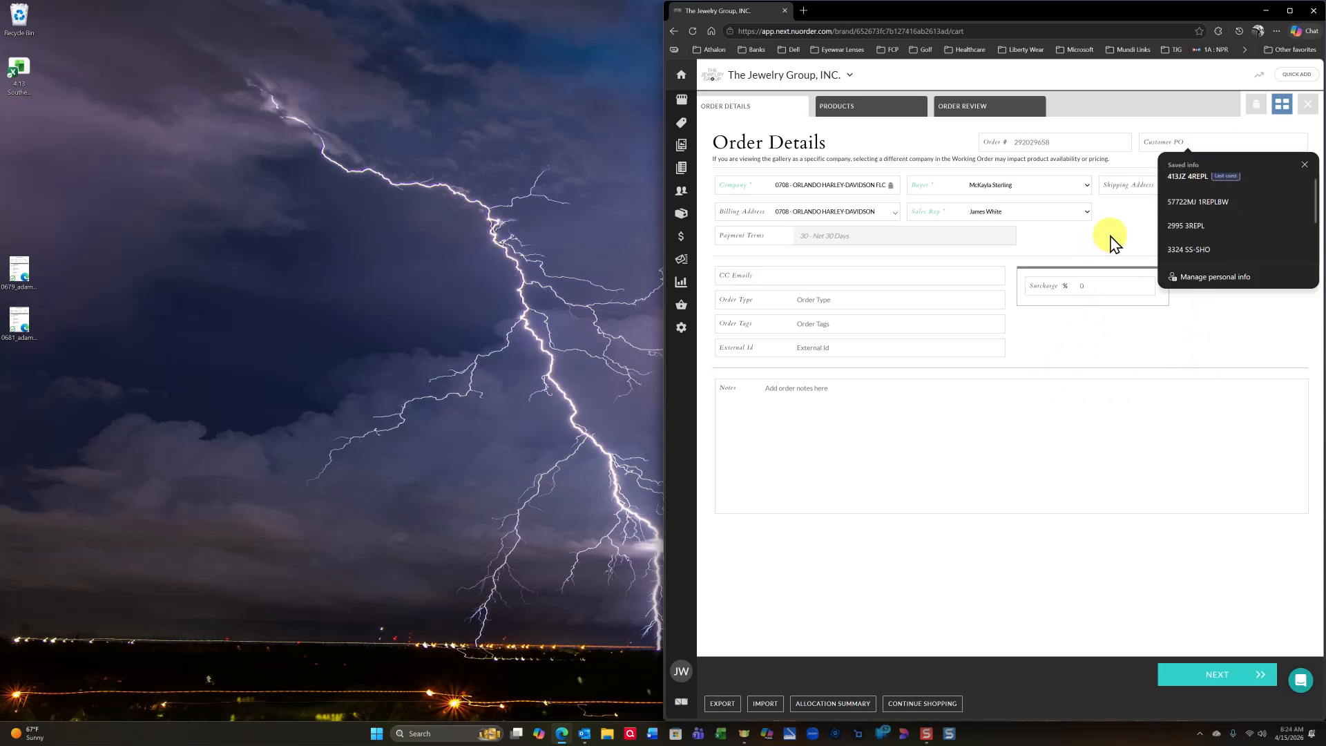
left_click(1128, 220)
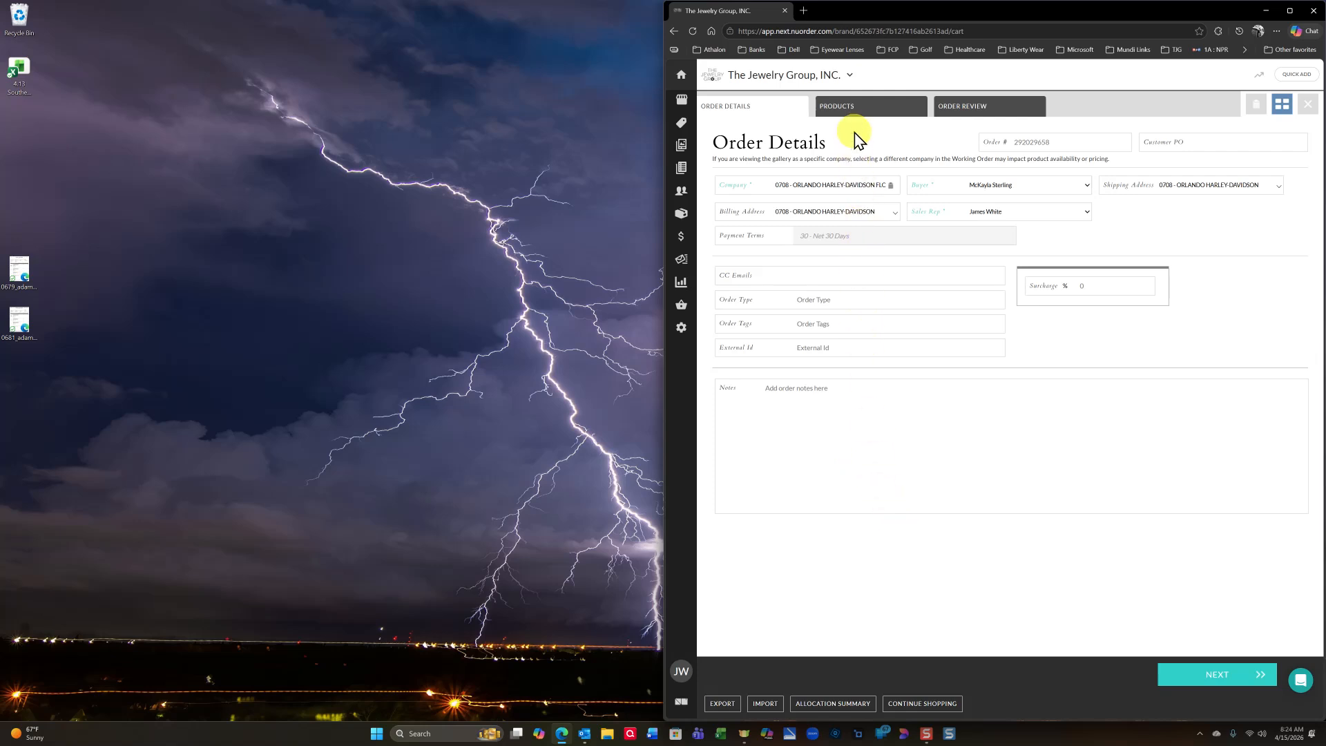
- Go from the order details to the order's product section, and open the brand's product gallery
left_click(851, 103)
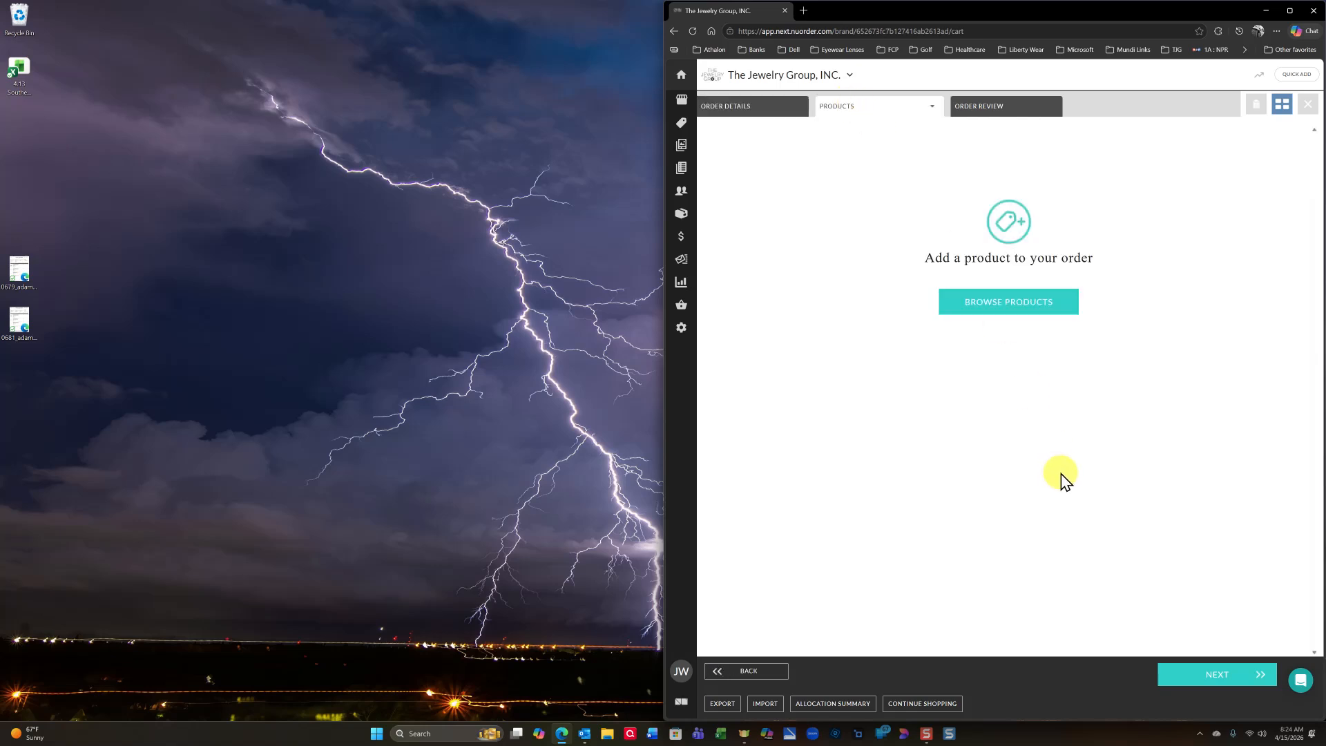
mouse_move(686, 114)
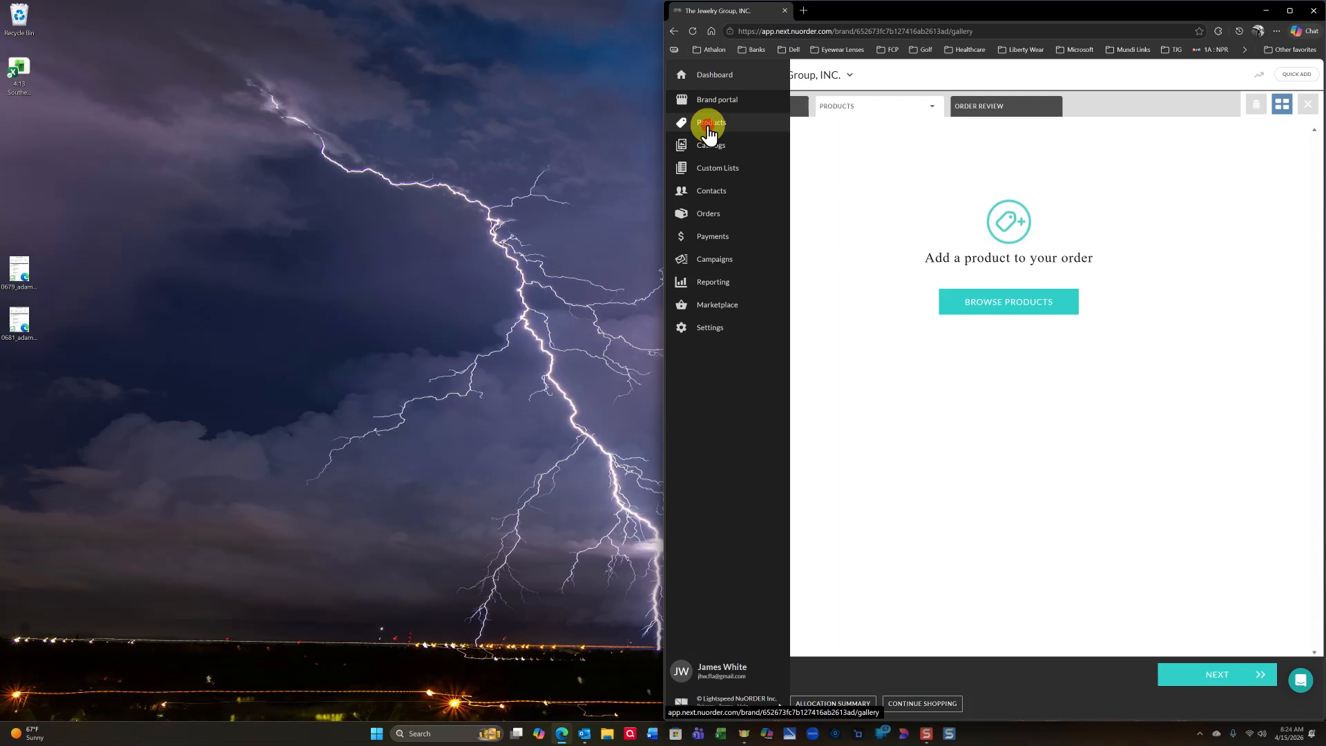
left_click(709, 126)
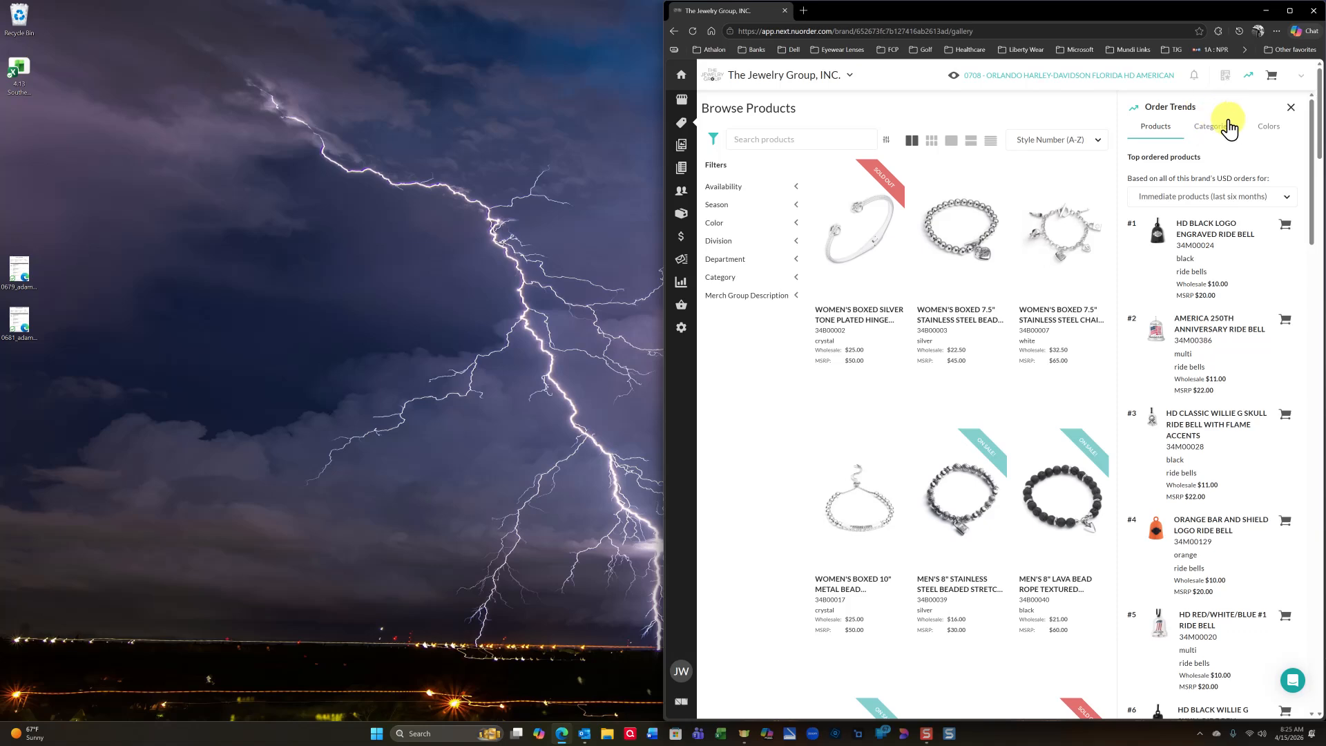
- Dismiss the order trends and filter the product gallery to the pierced earring category
left_click(1295, 108)
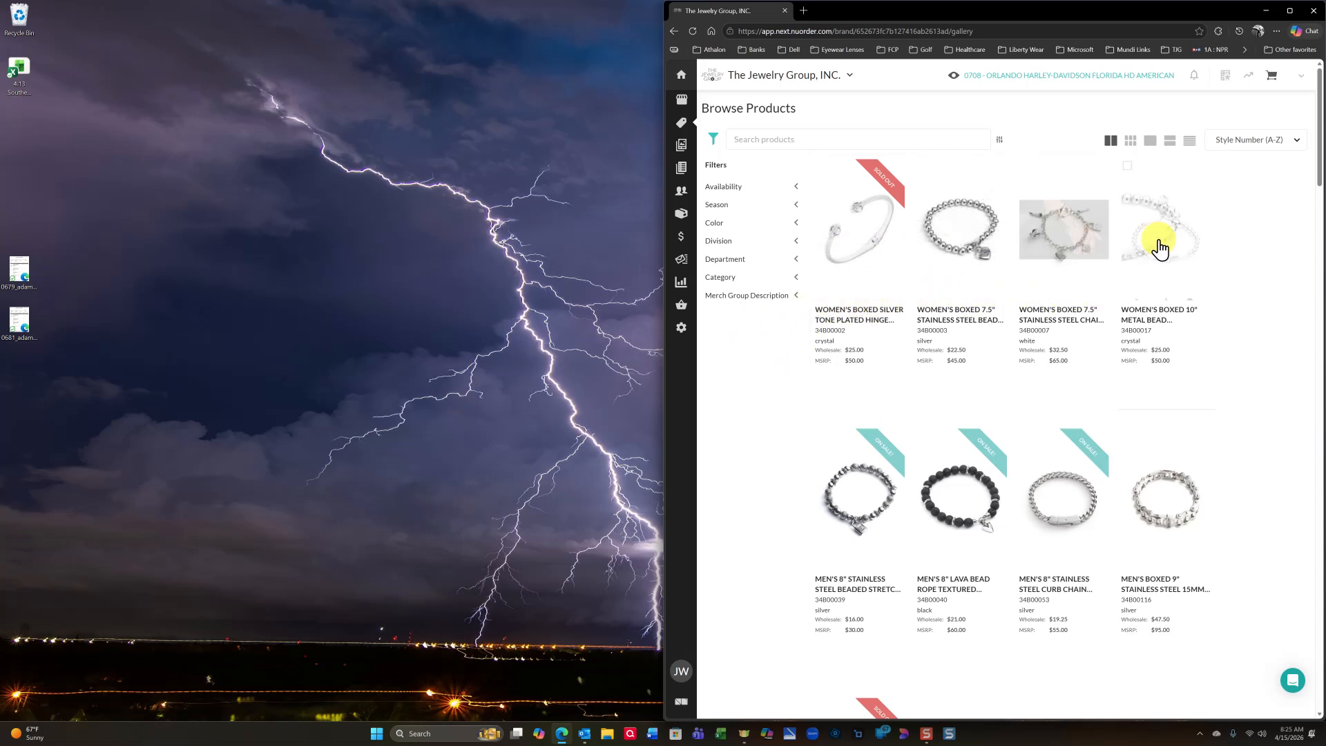
left_click(796, 279)
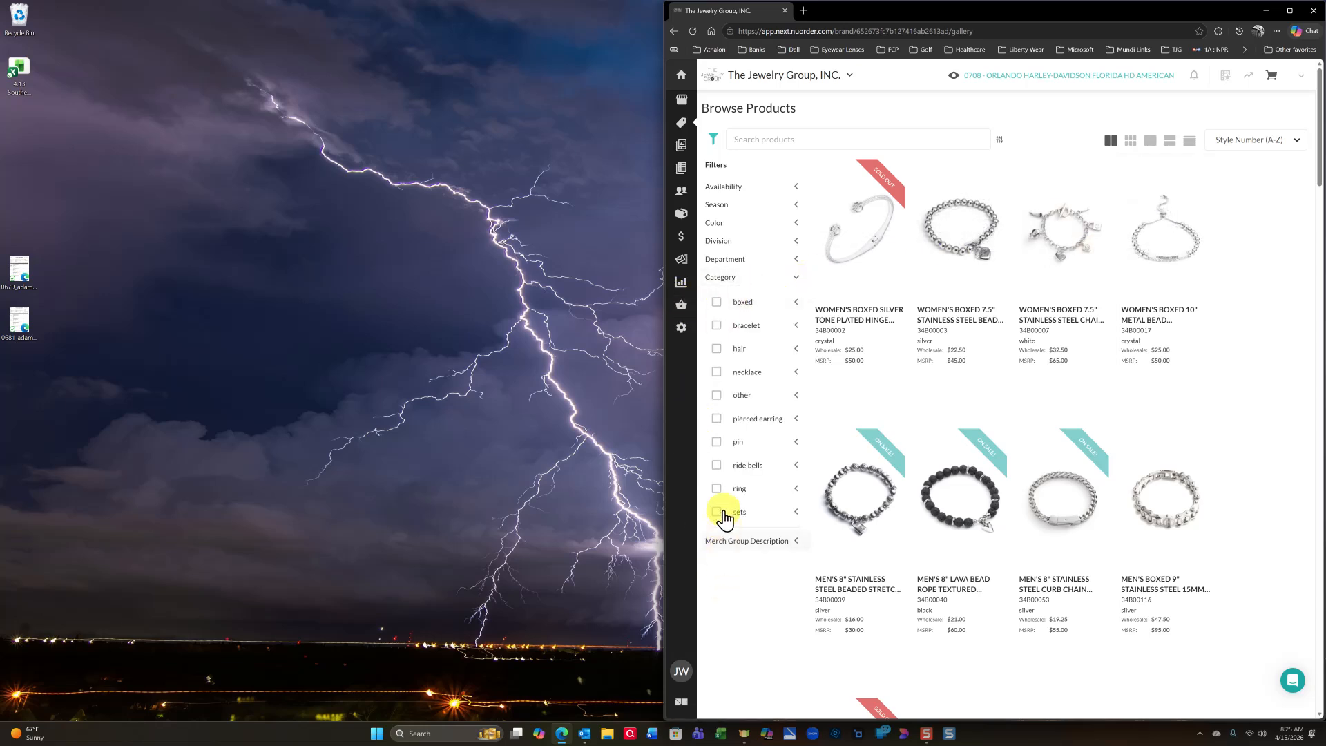
left_click(716, 419)
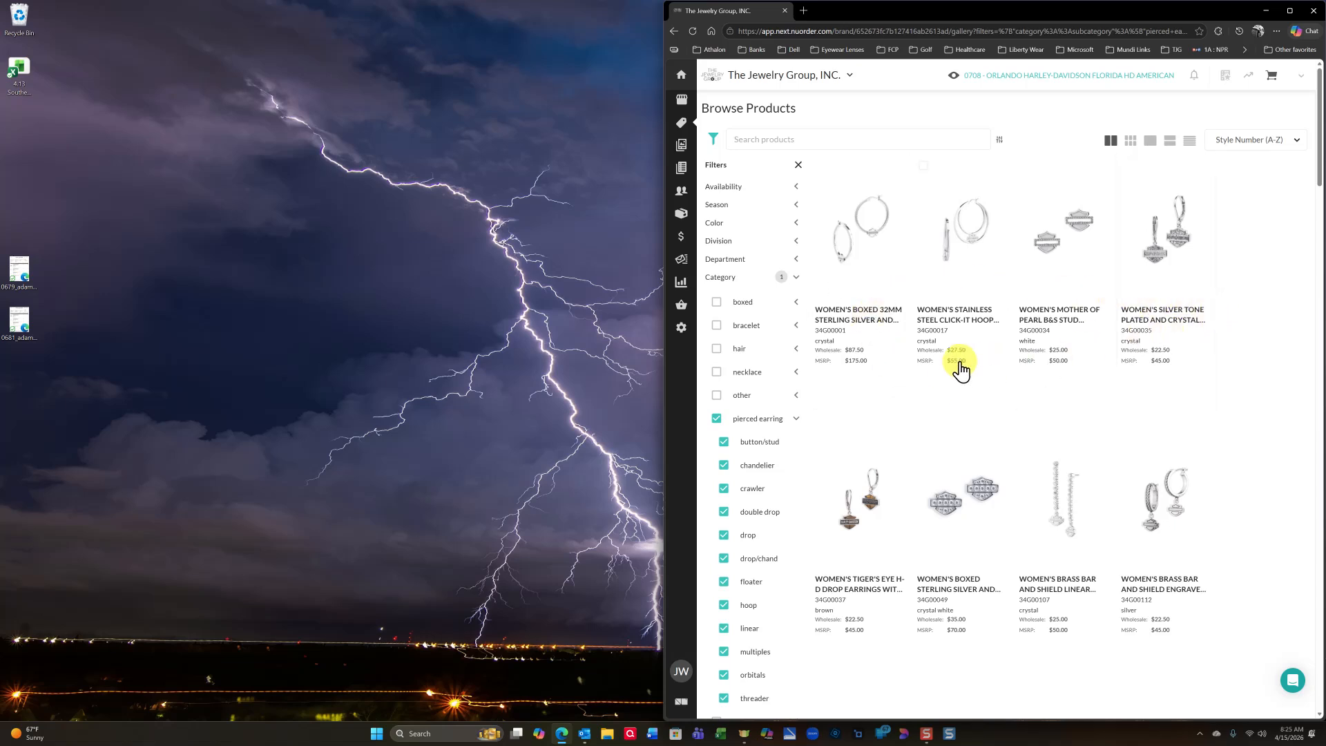
- Add earring styles 34G00017 (click-it hoop), 34G00112 (engraved wire drop hoop) and 34G00125 (amethyst heart drop) to the cart
left_click(939, 292)
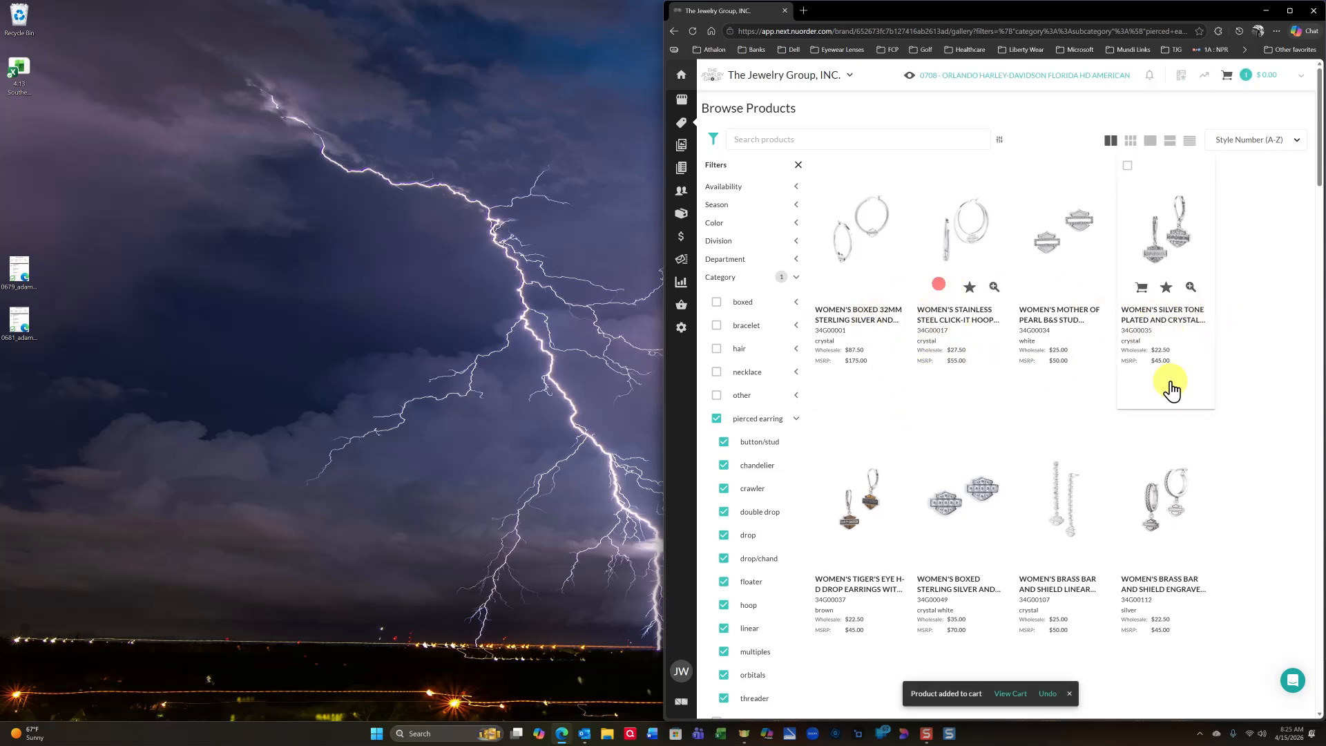
scroll(1174, 414, "down", 3)
left_click(1142, 350)
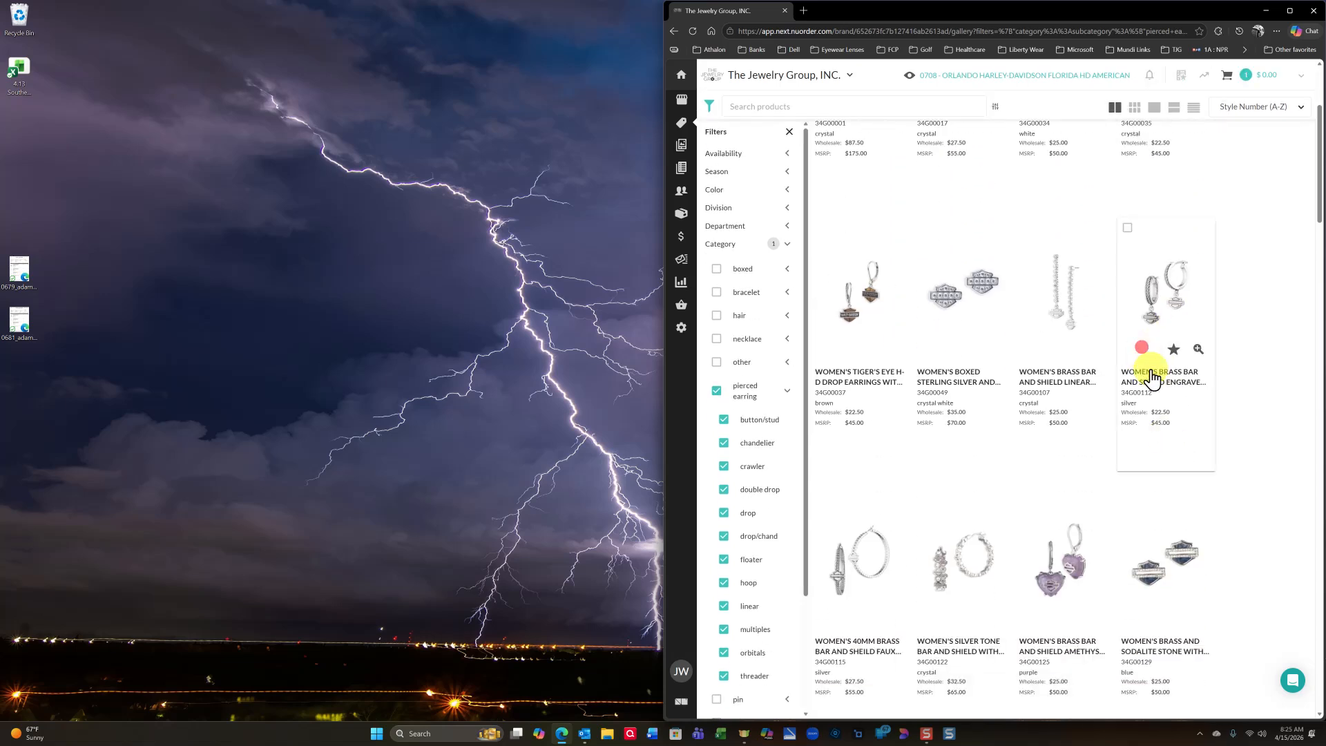
scroll(1173, 473, "down", 3)
mouse_move(1057, 353)
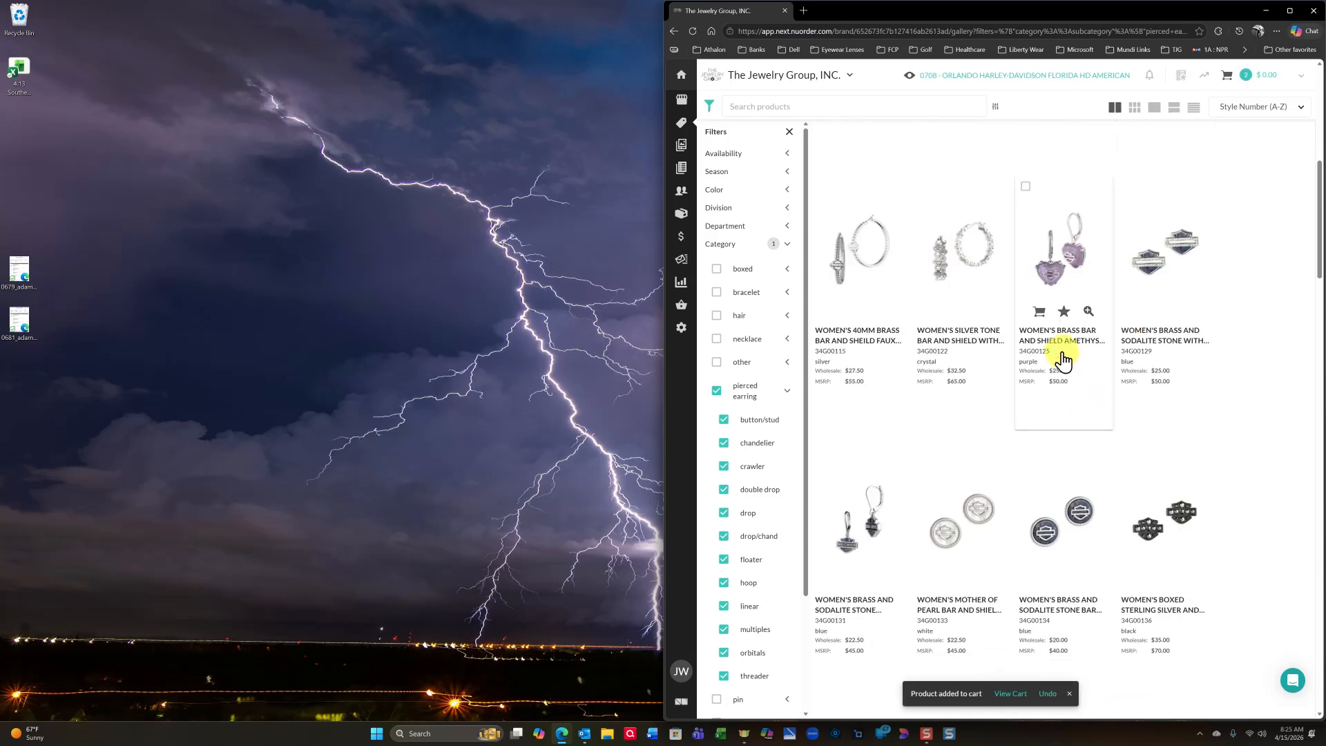
left_click(1043, 312)
- Examine the sold-out flags among the pierced earrings and the arriving inventory of the women's 8mm stainless steel bar and shield studs, style 34G00219
scroll(963, 476, "down", 12)
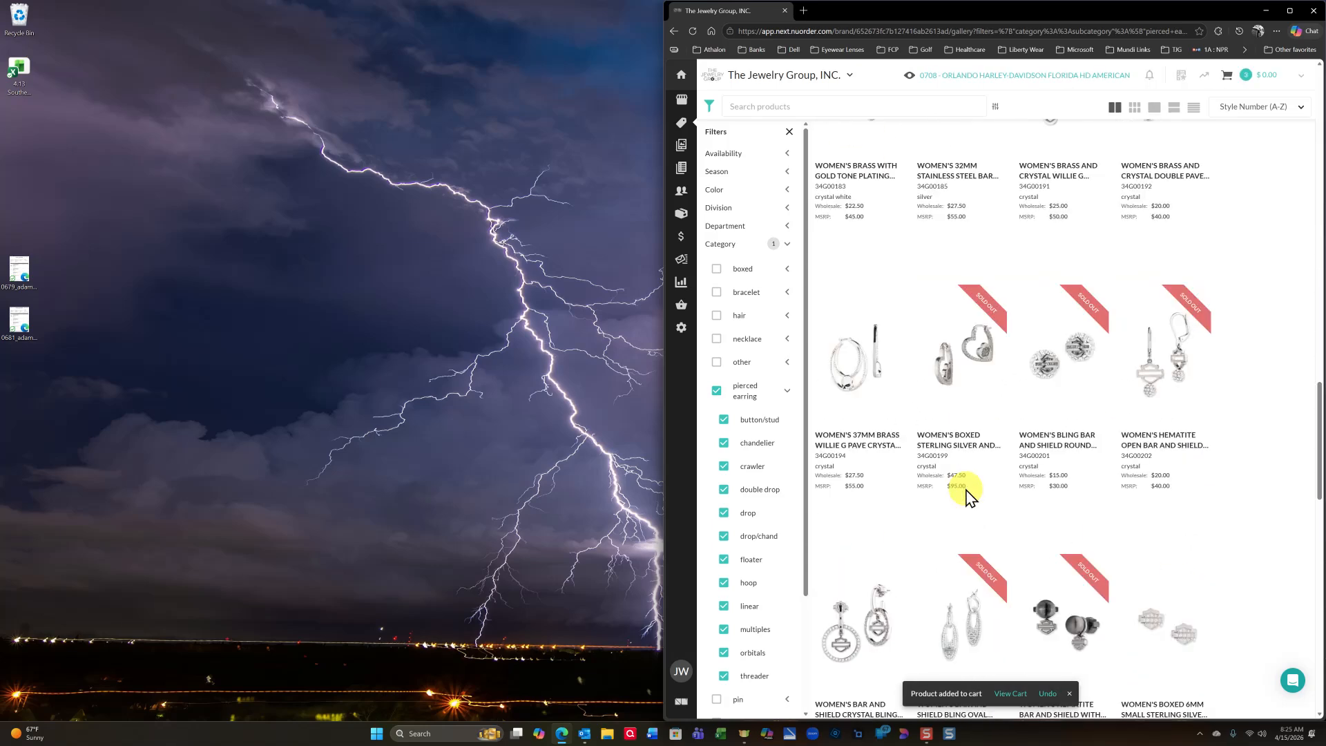
mouse_move(1197, 314)
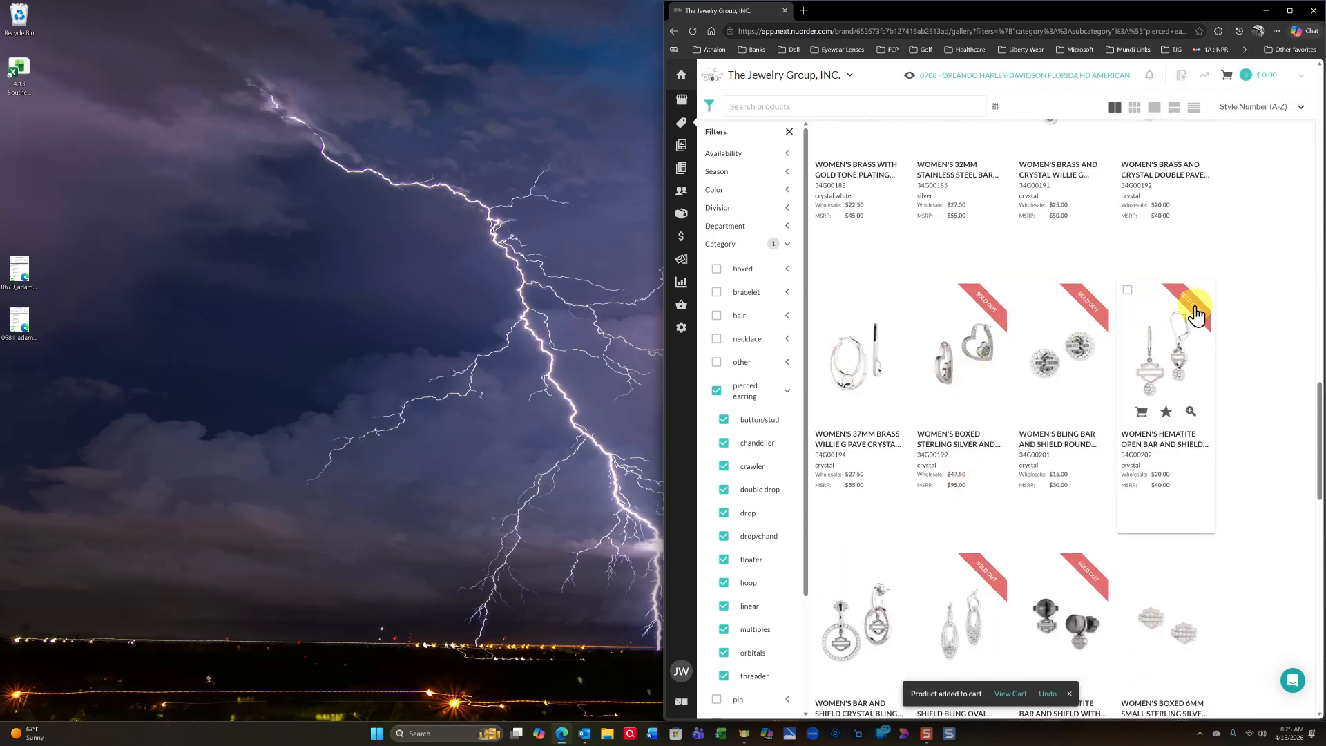
scroll(1084, 483, "down", 3)
mouse_move(1110, 394)
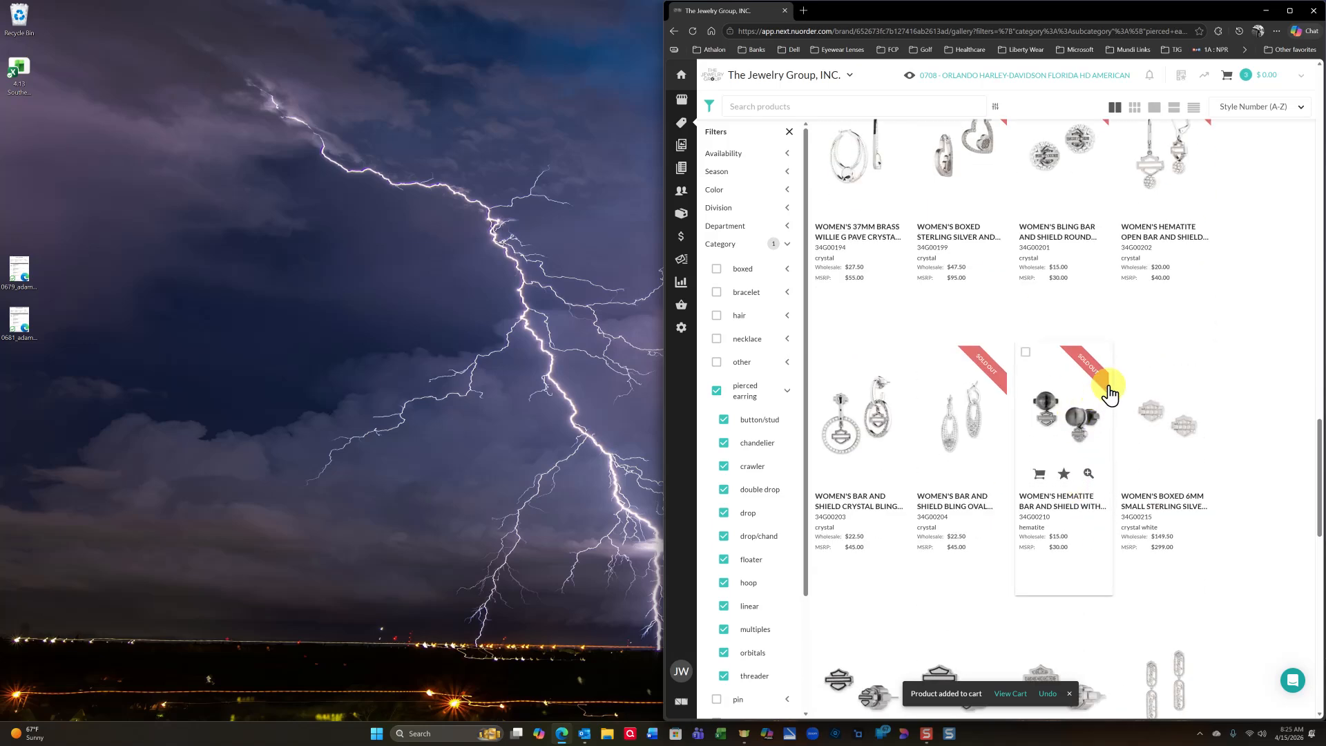
scroll(1059, 492, "down", 2)
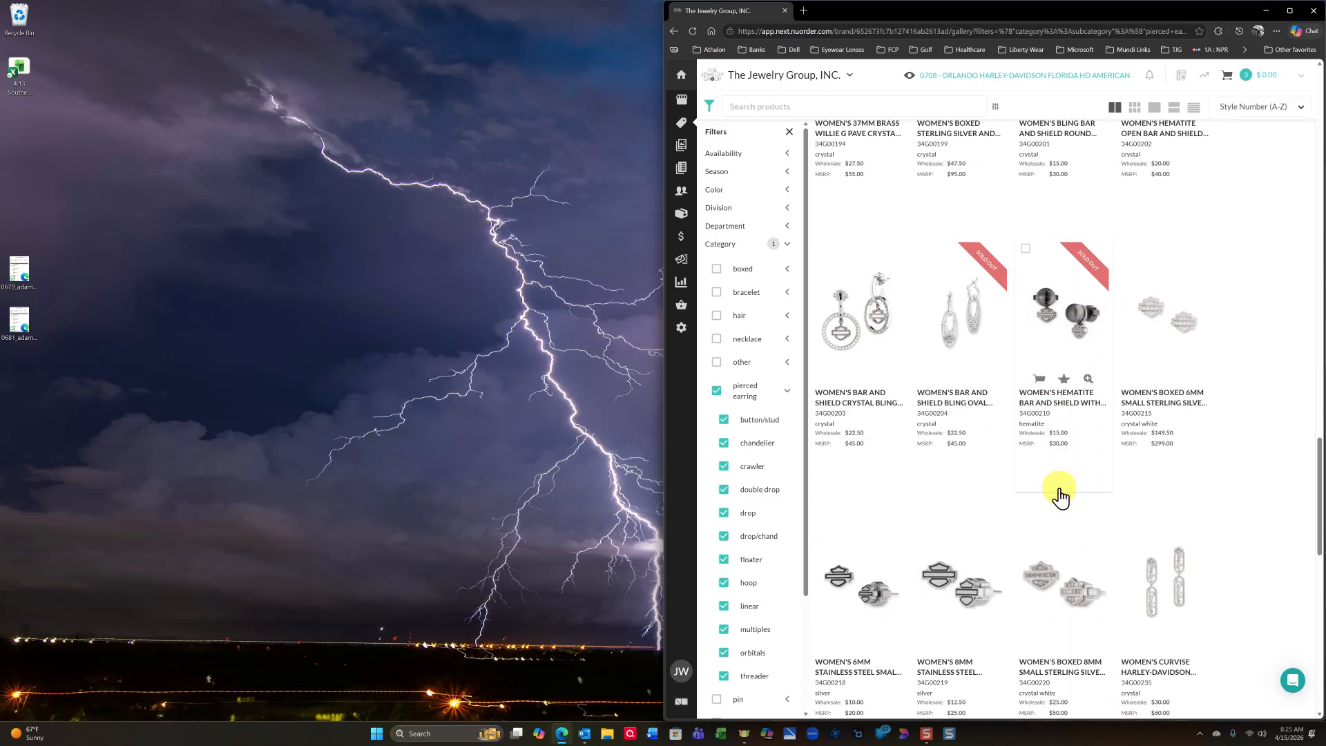
scroll(1059, 495, "down", 4)
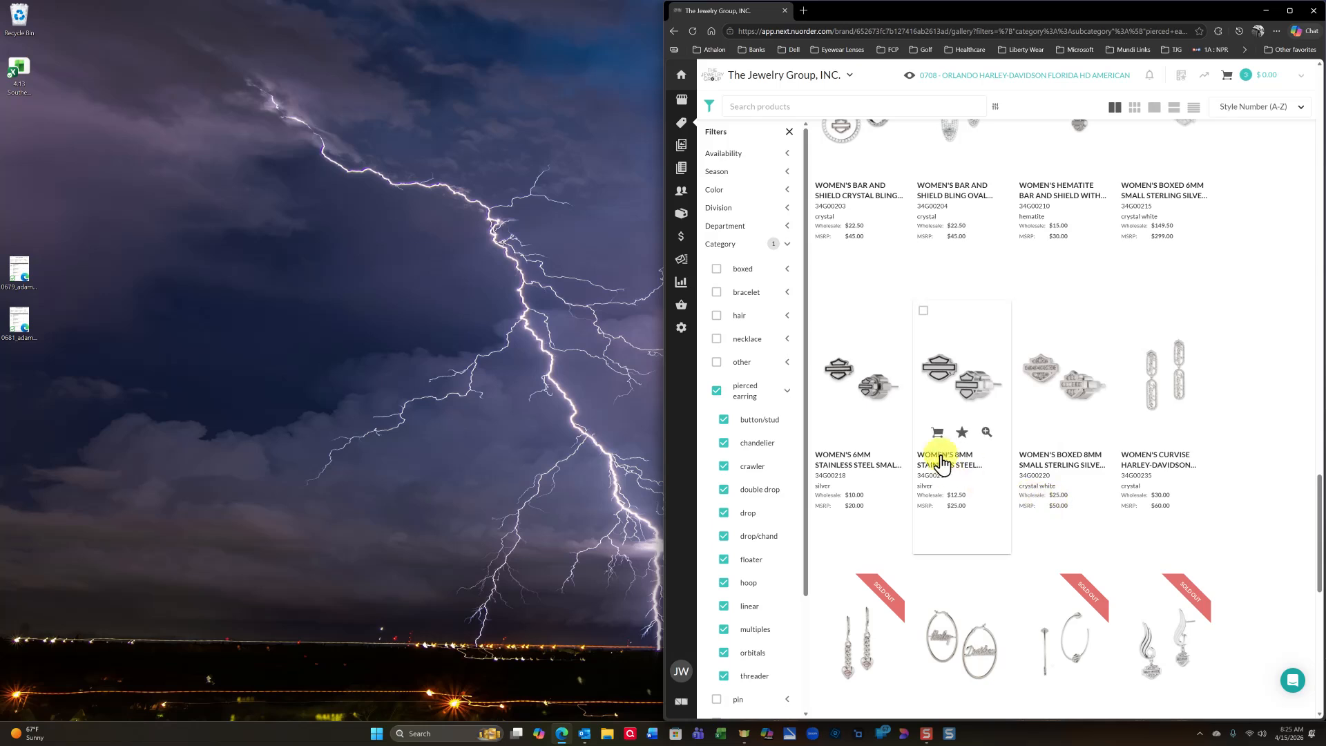
left_click(928, 461)
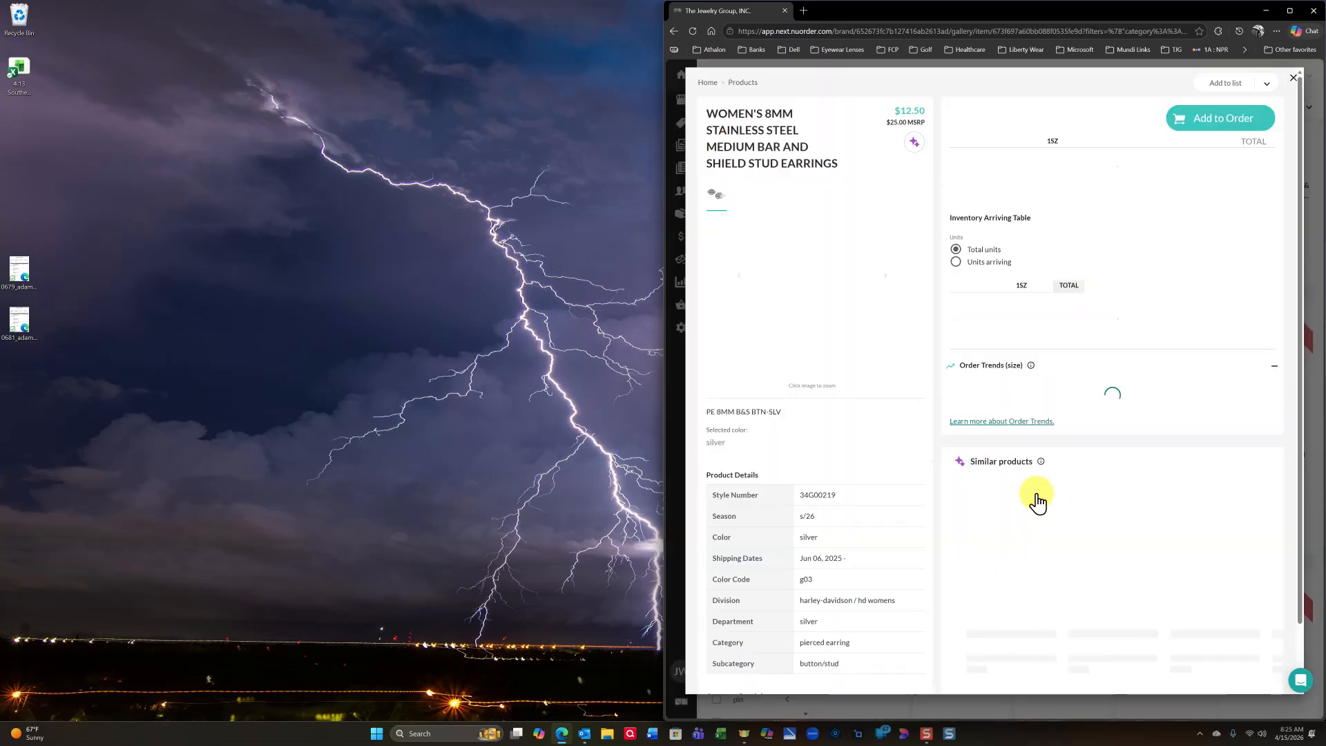
left_click(673, 31)
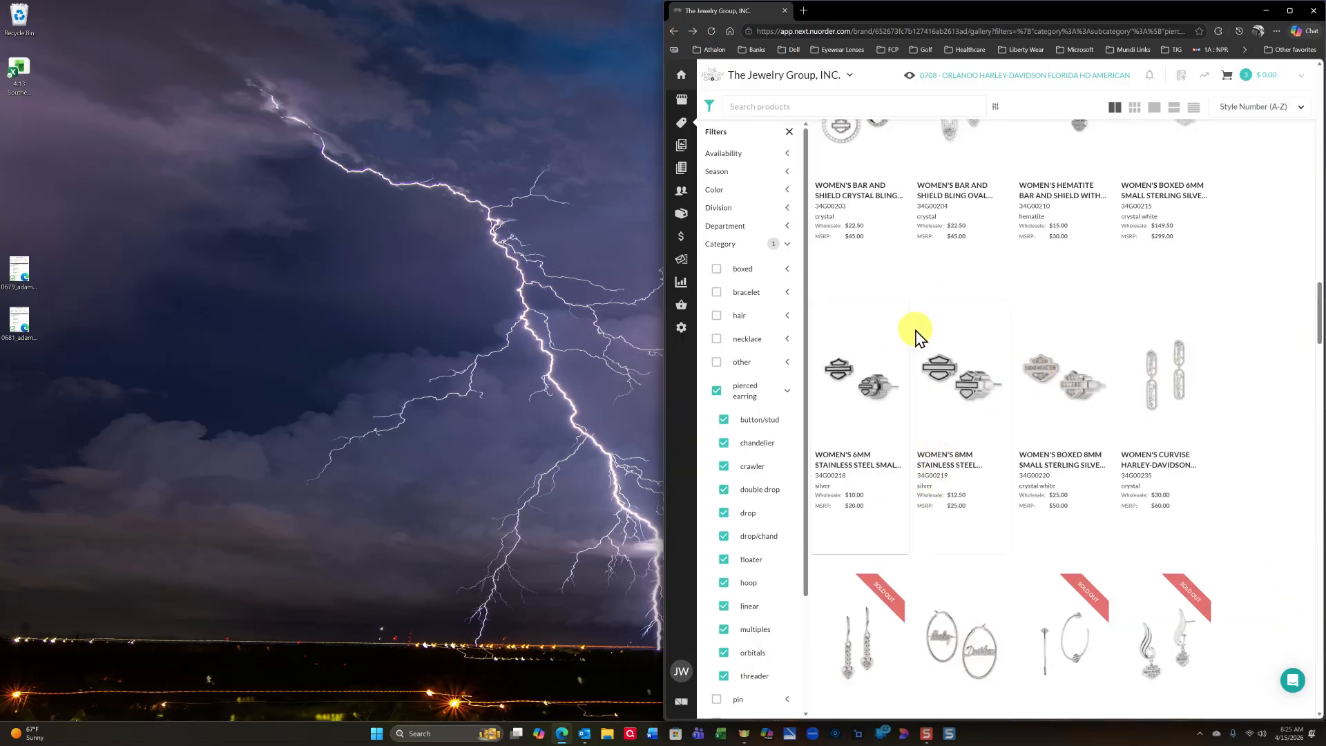
mouse_move(942, 423)
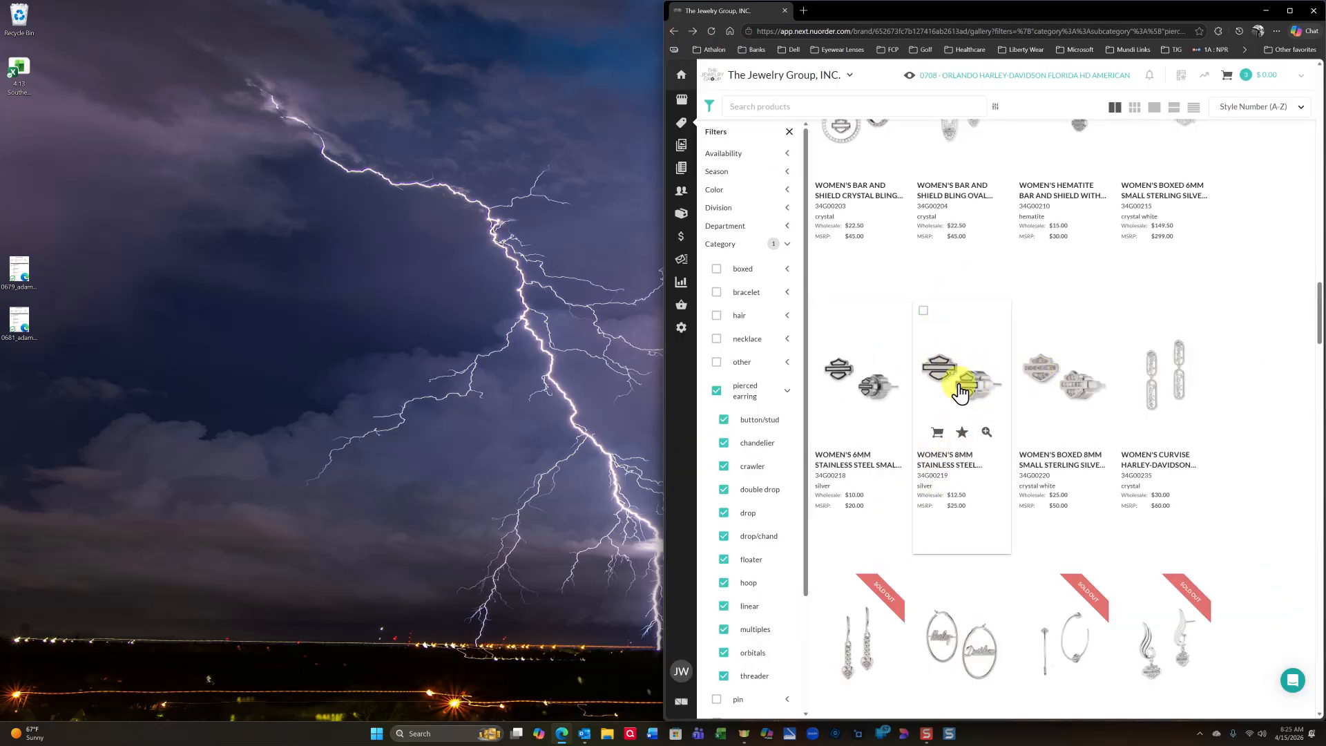
left_click(942, 459)
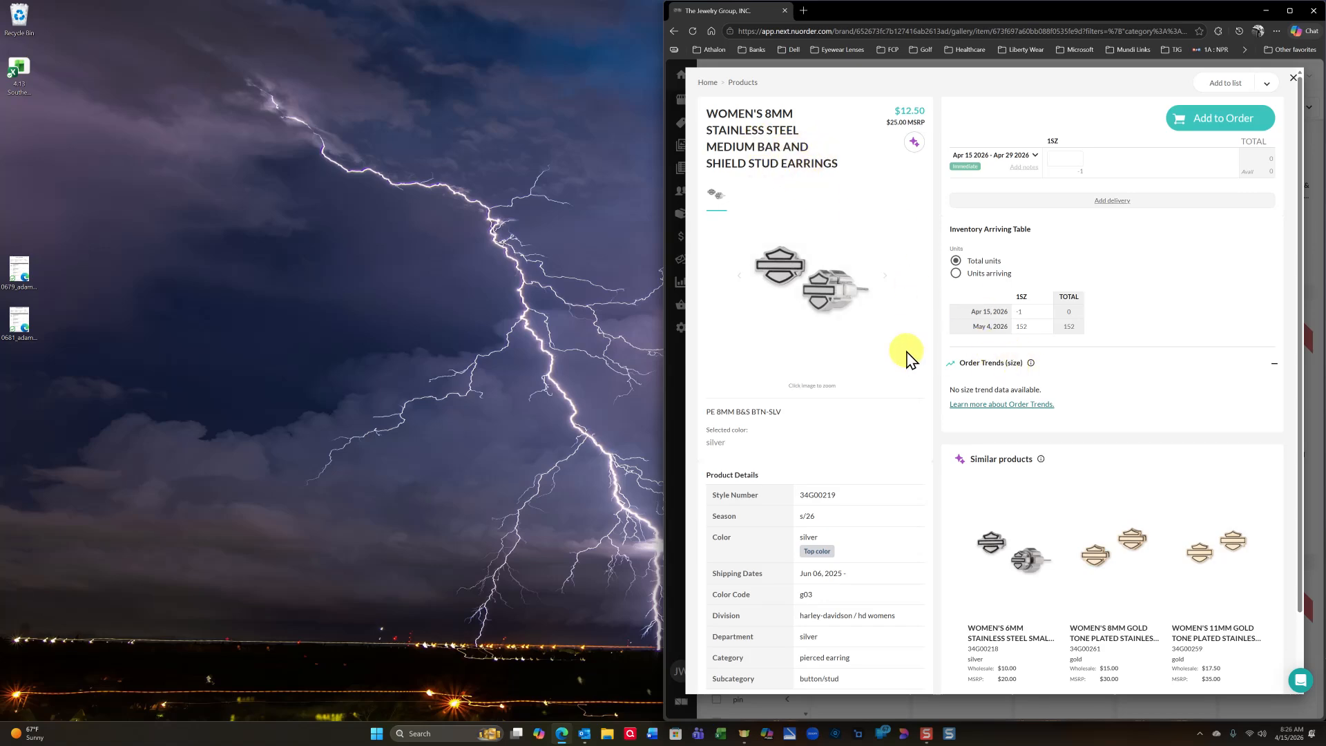
left_click(674, 31)
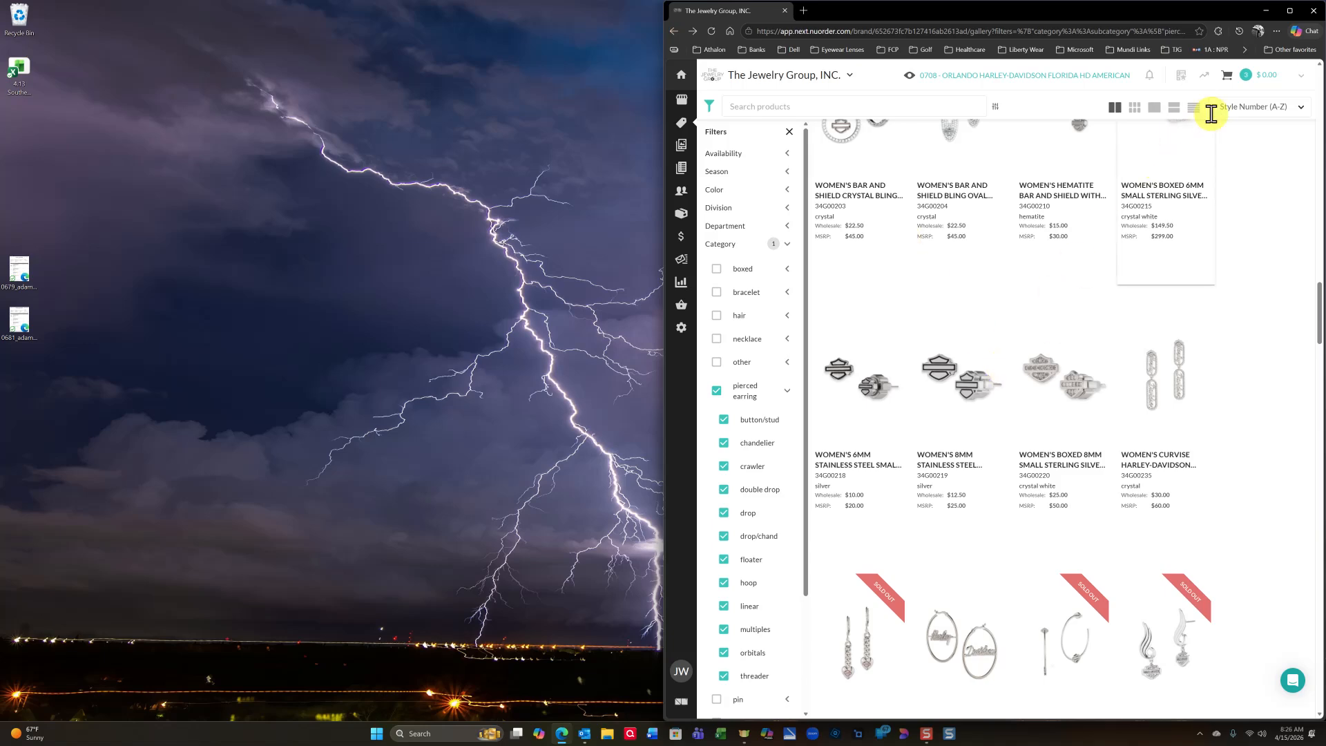
- Review the products in the cart, view the amethyst stone heart drop earrings' details, and return to the order
left_click(1227, 75)
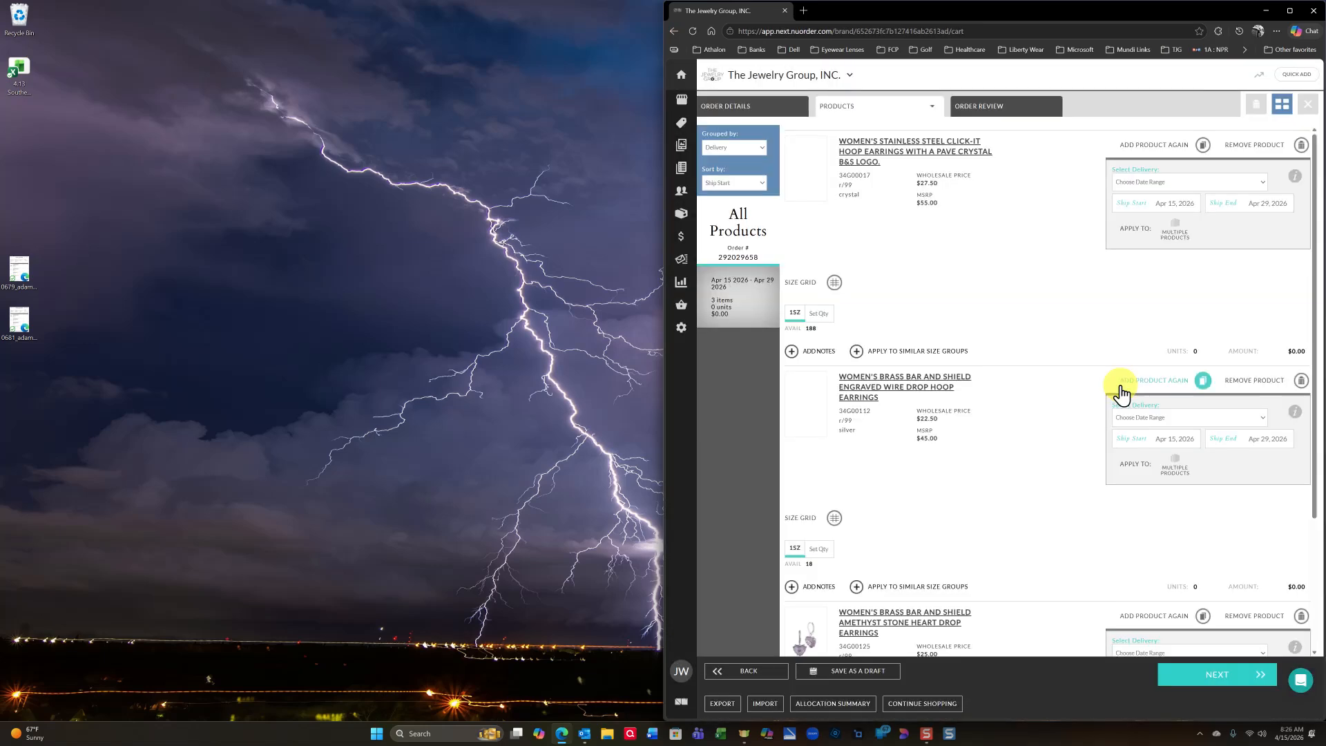
scroll(1030, 356, "down", 3)
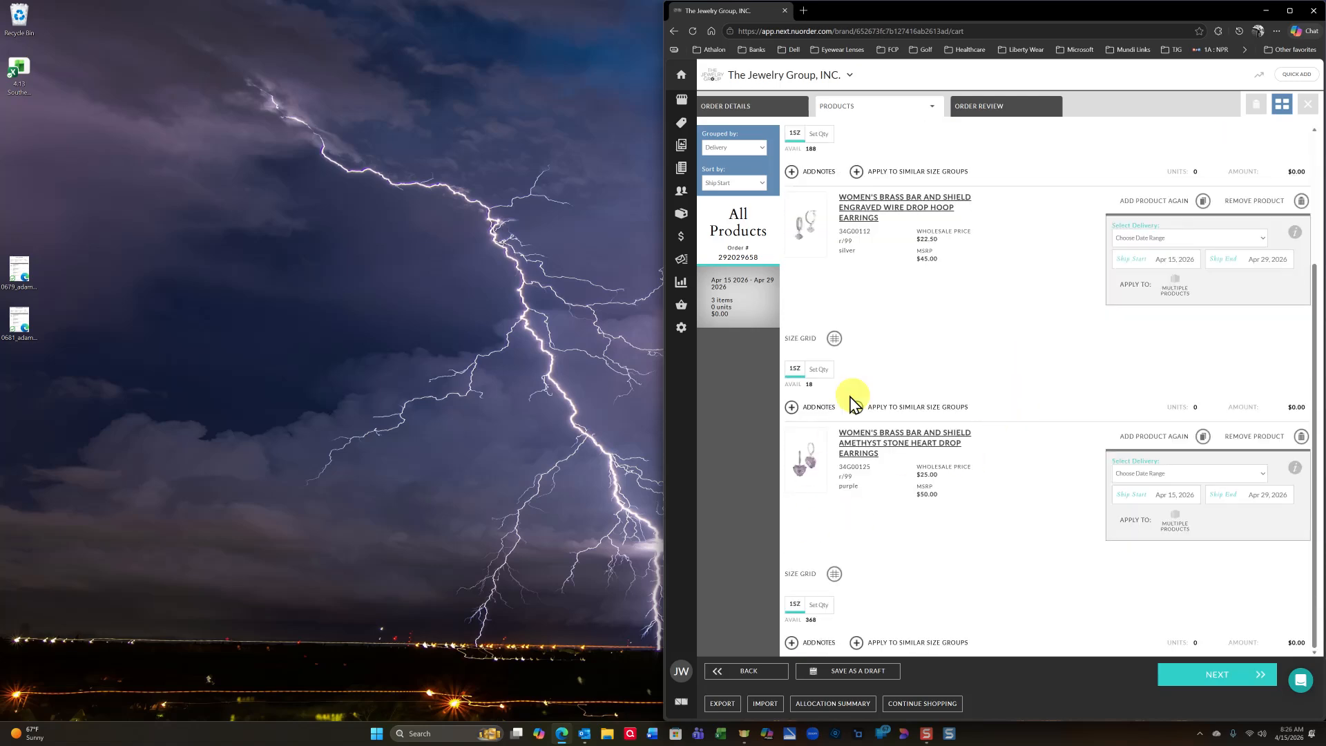
left_click(876, 443)
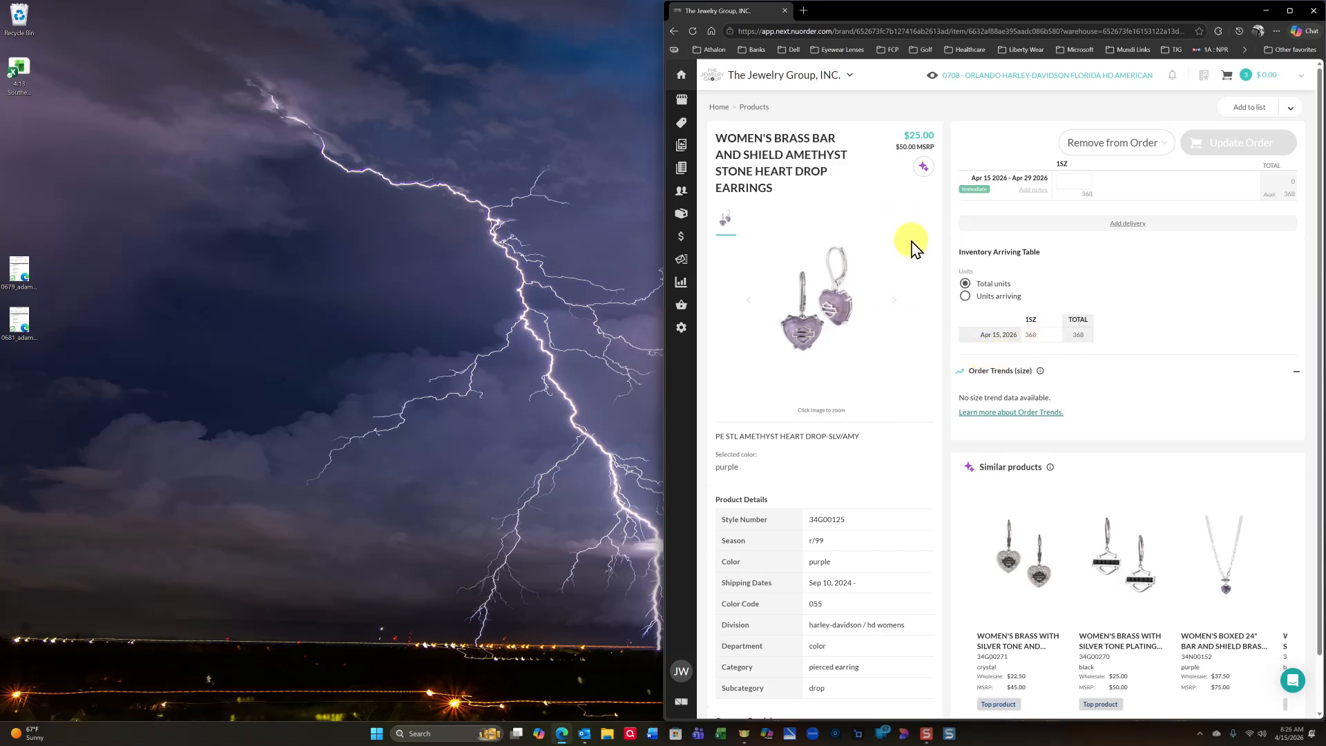
left_click(673, 32)
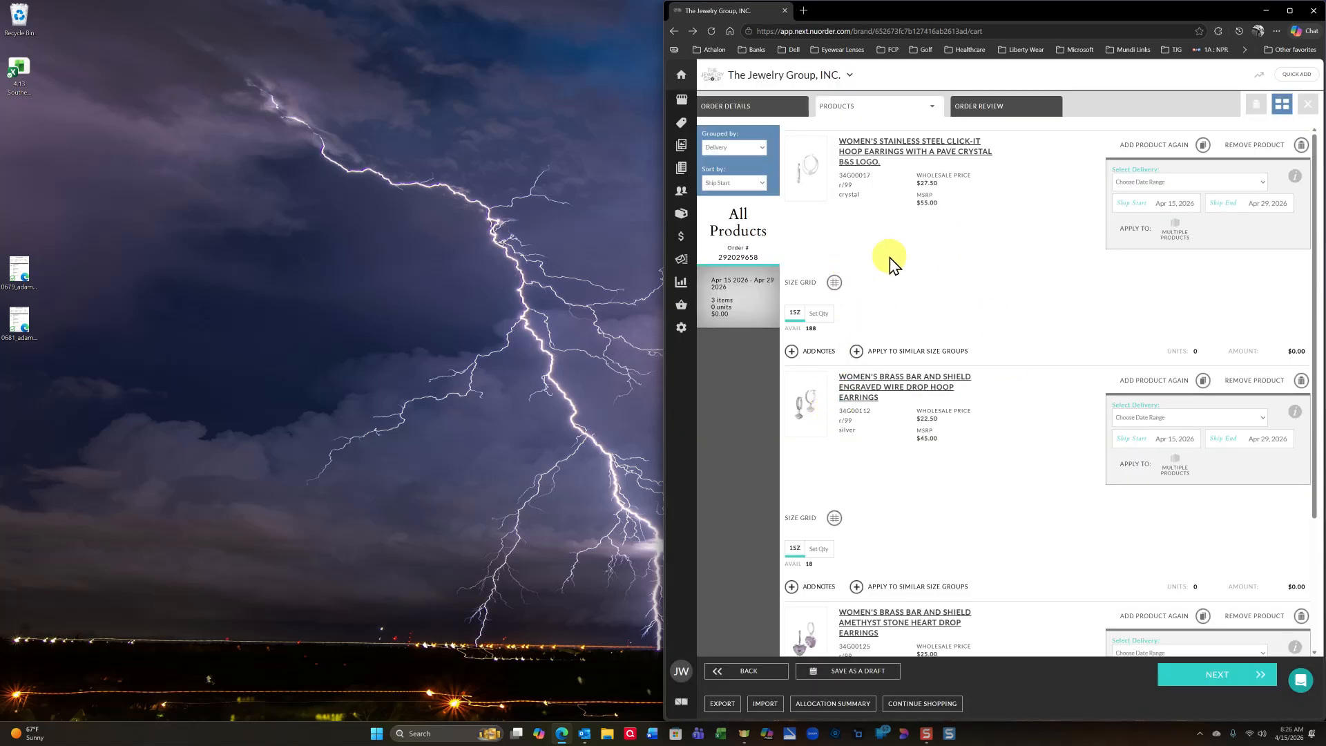
- Return to the product gallery and filter it to the bracelet category
mouse_move(684, 129)
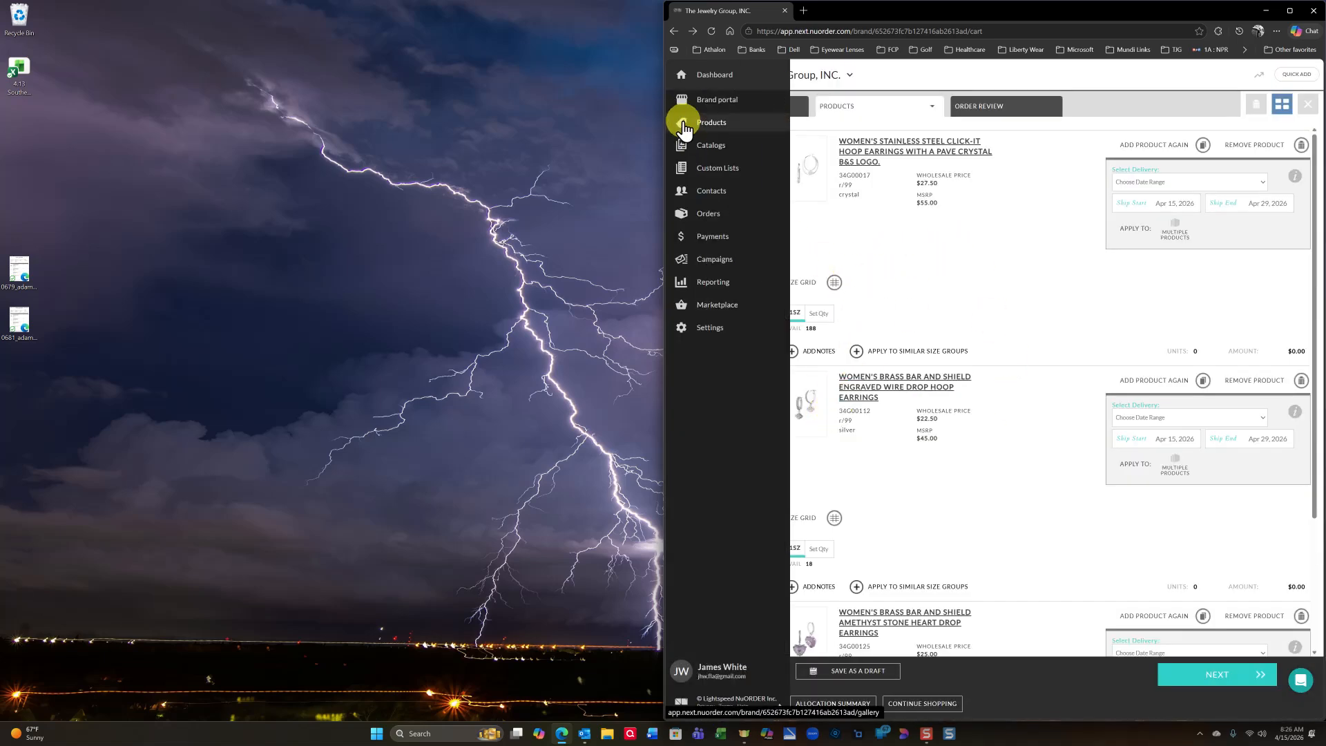
left_click(731, 128)
mouse_move(855, 243)
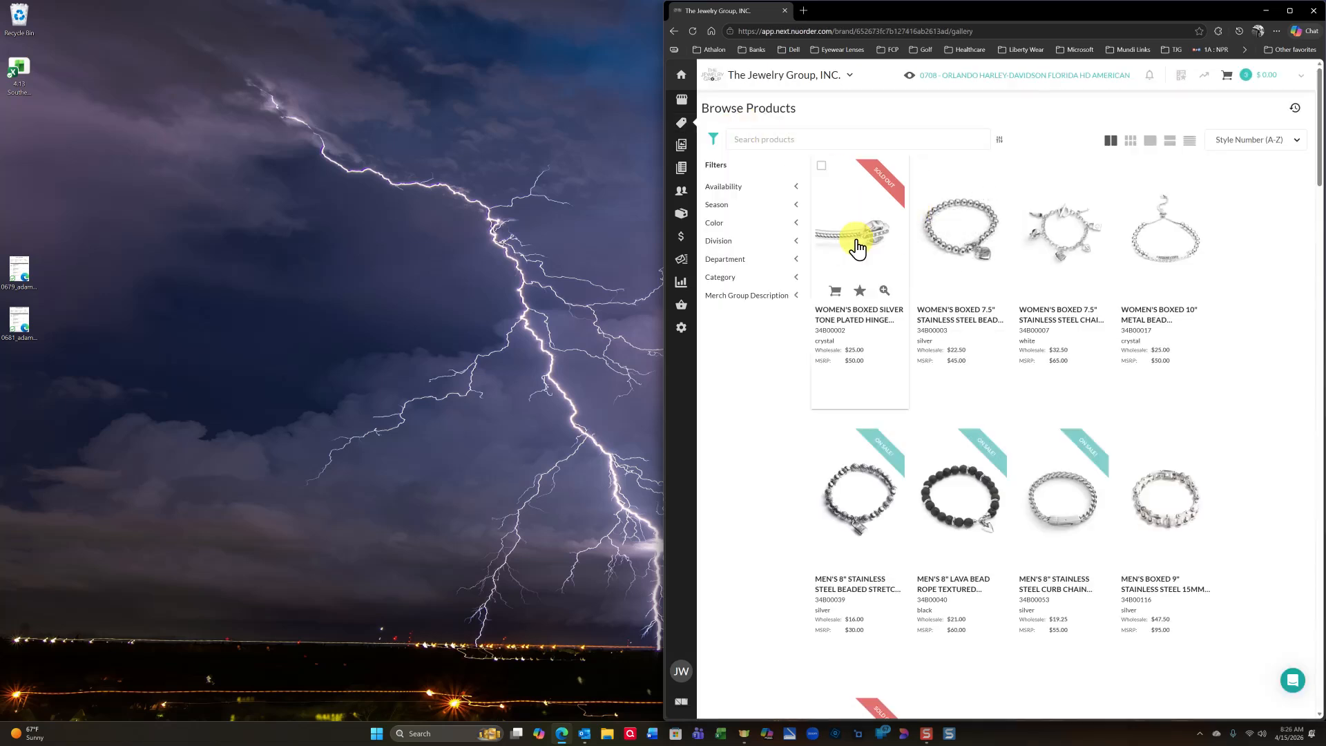
left_click(717, 279)
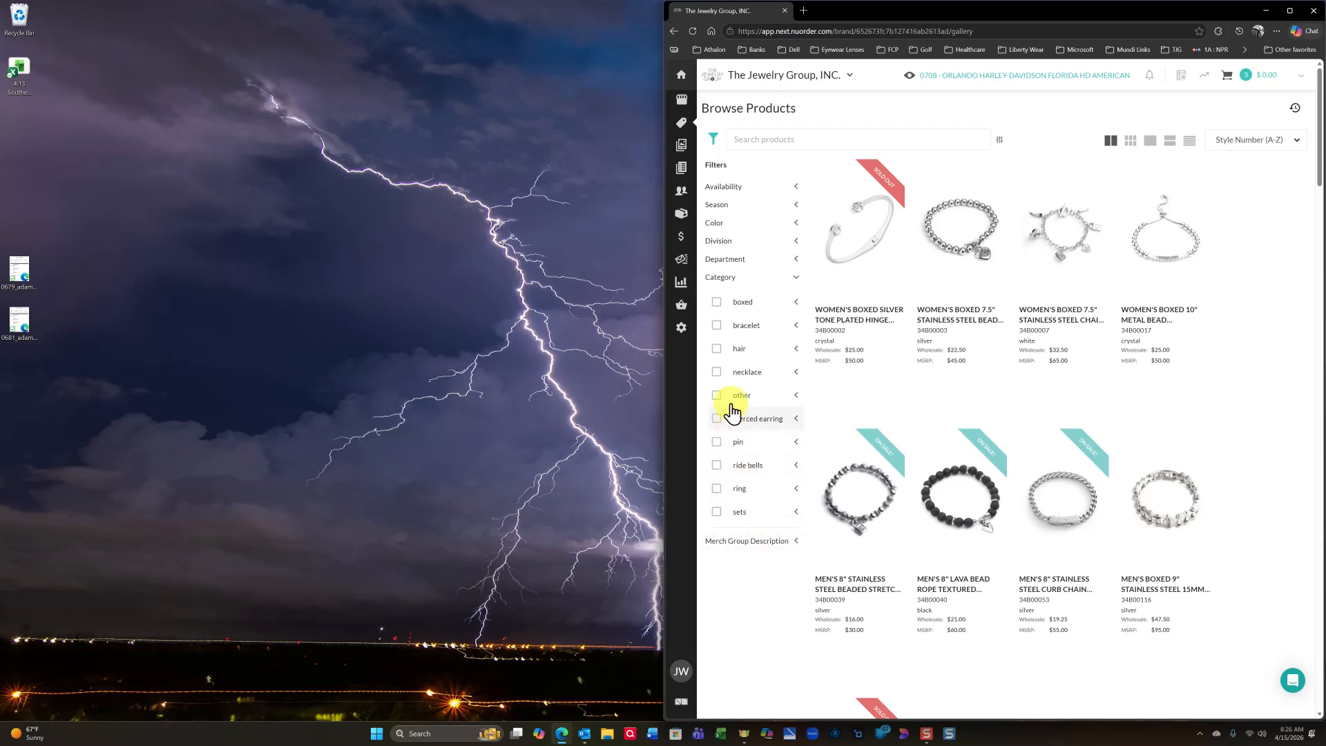
left_click(716, 326)
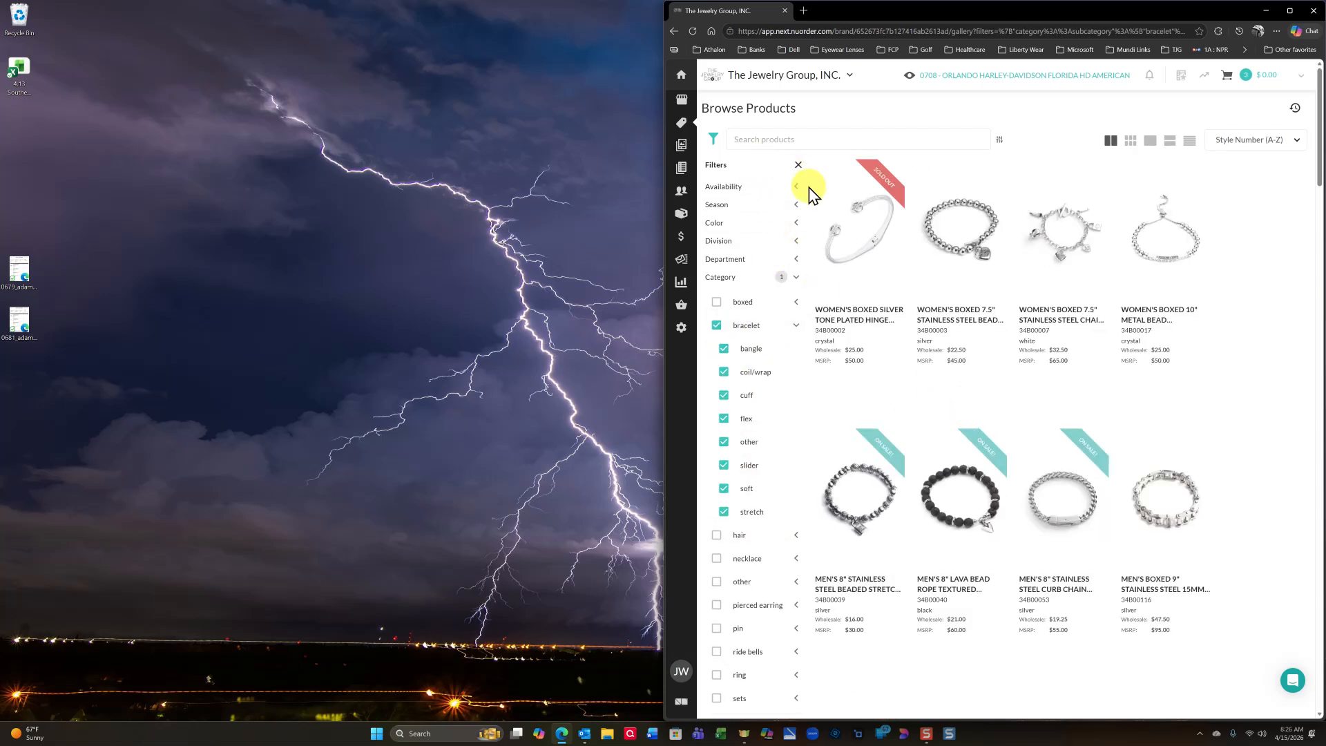
- Search the products for style 34B00343 and add the women's boxed adjustable bracelet to the cart
left_click(764, 139)
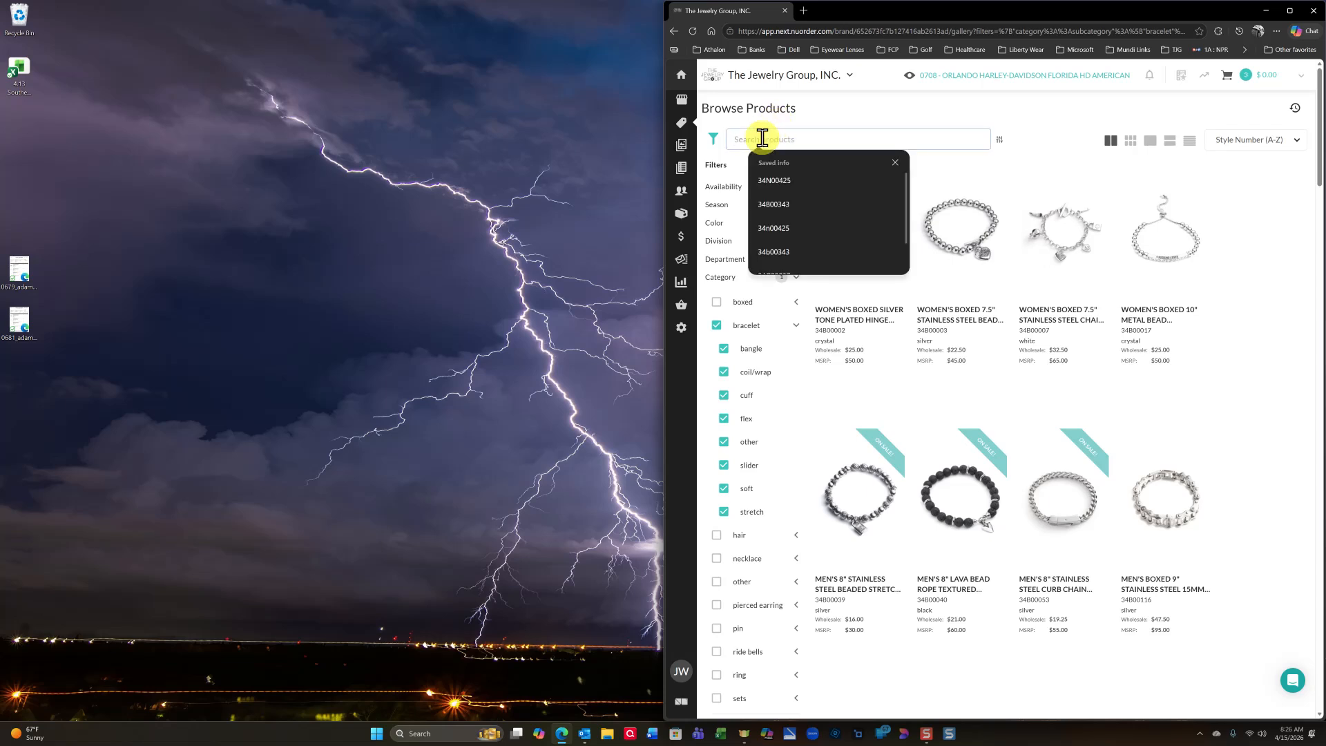
type("34")
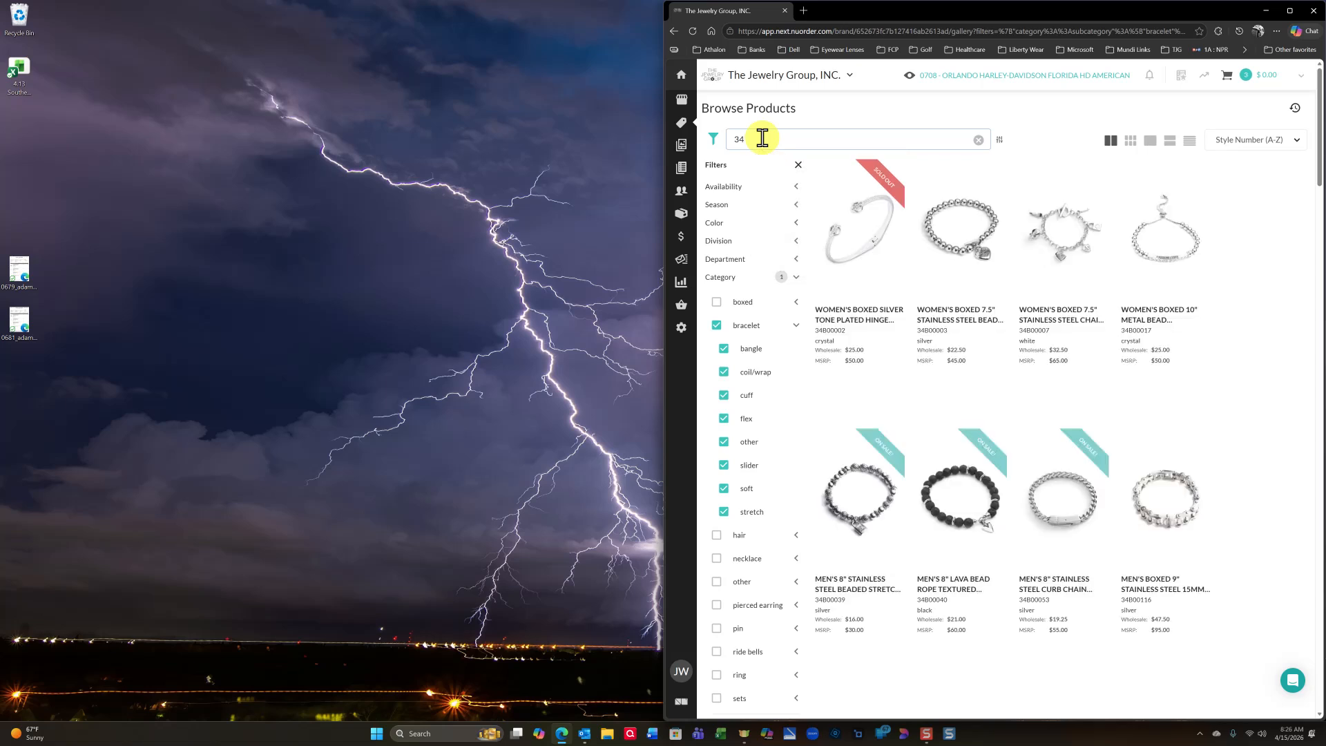
type("B00343")
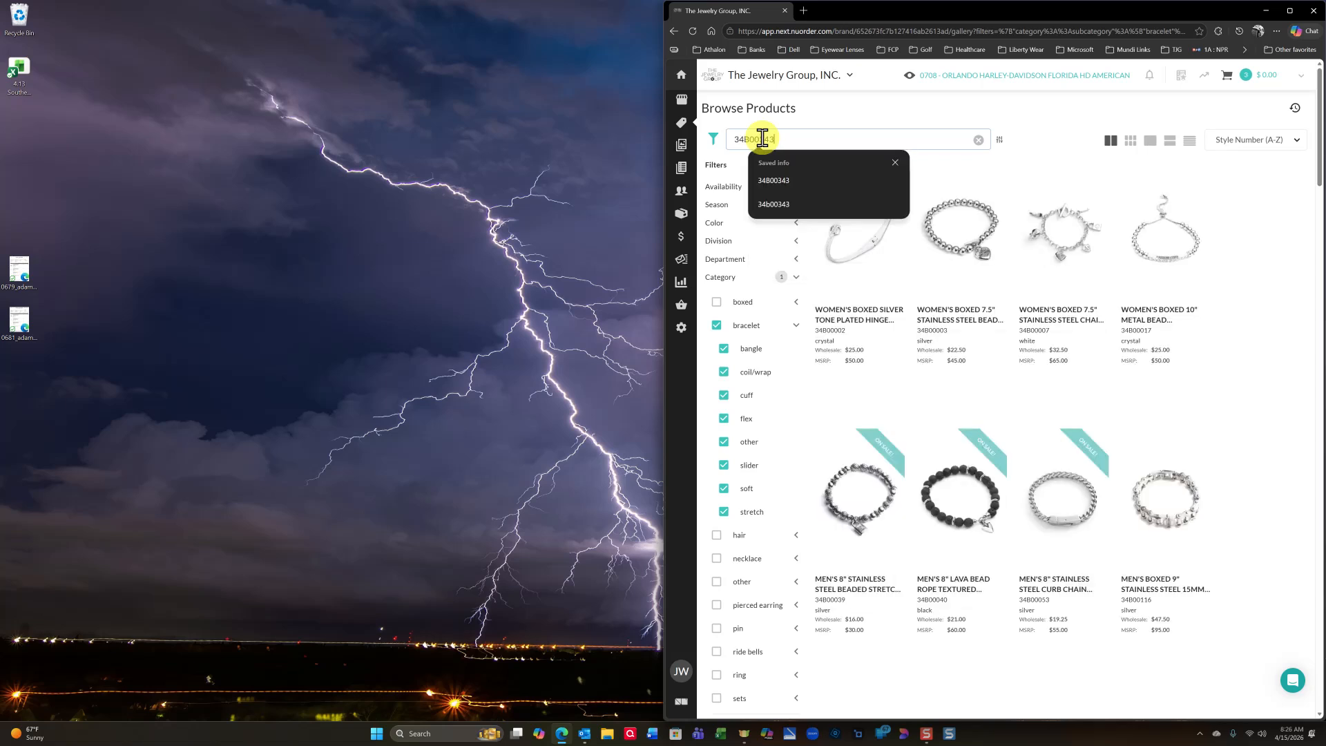
key("Return")
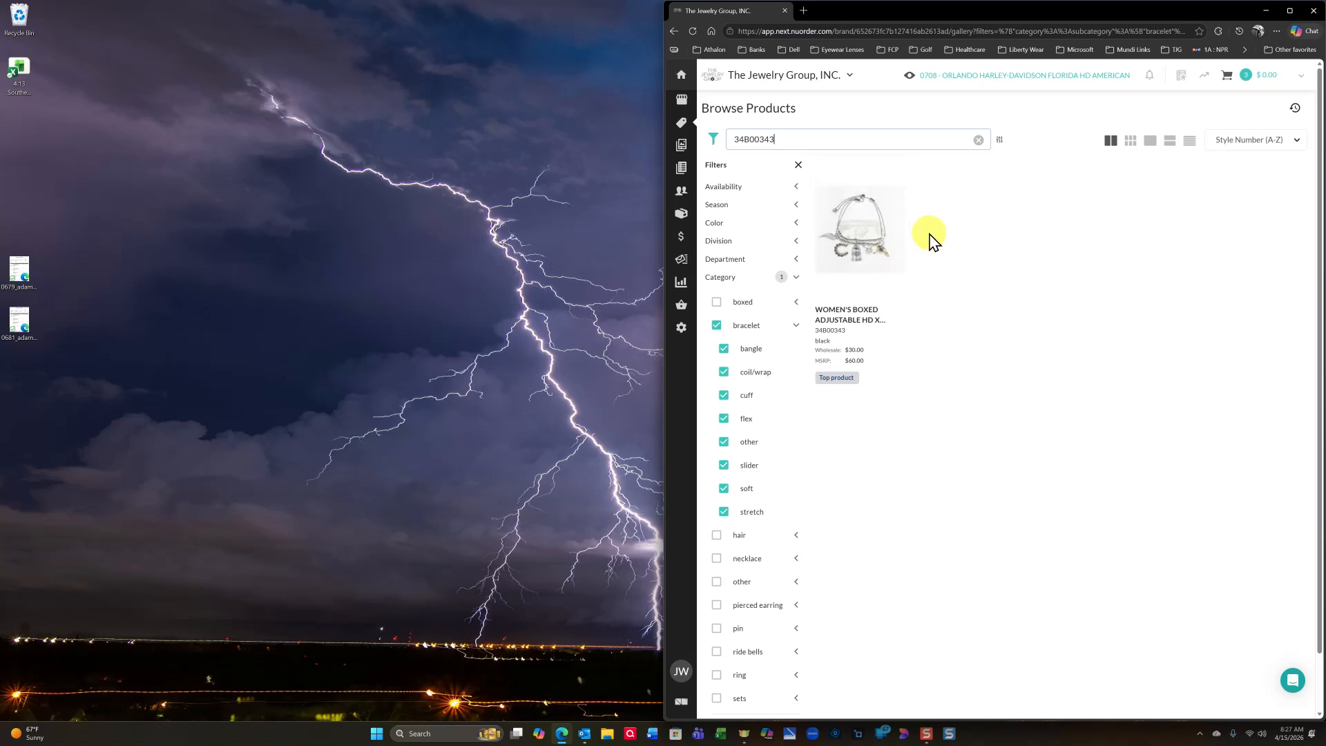
mouse_move(868, 251)
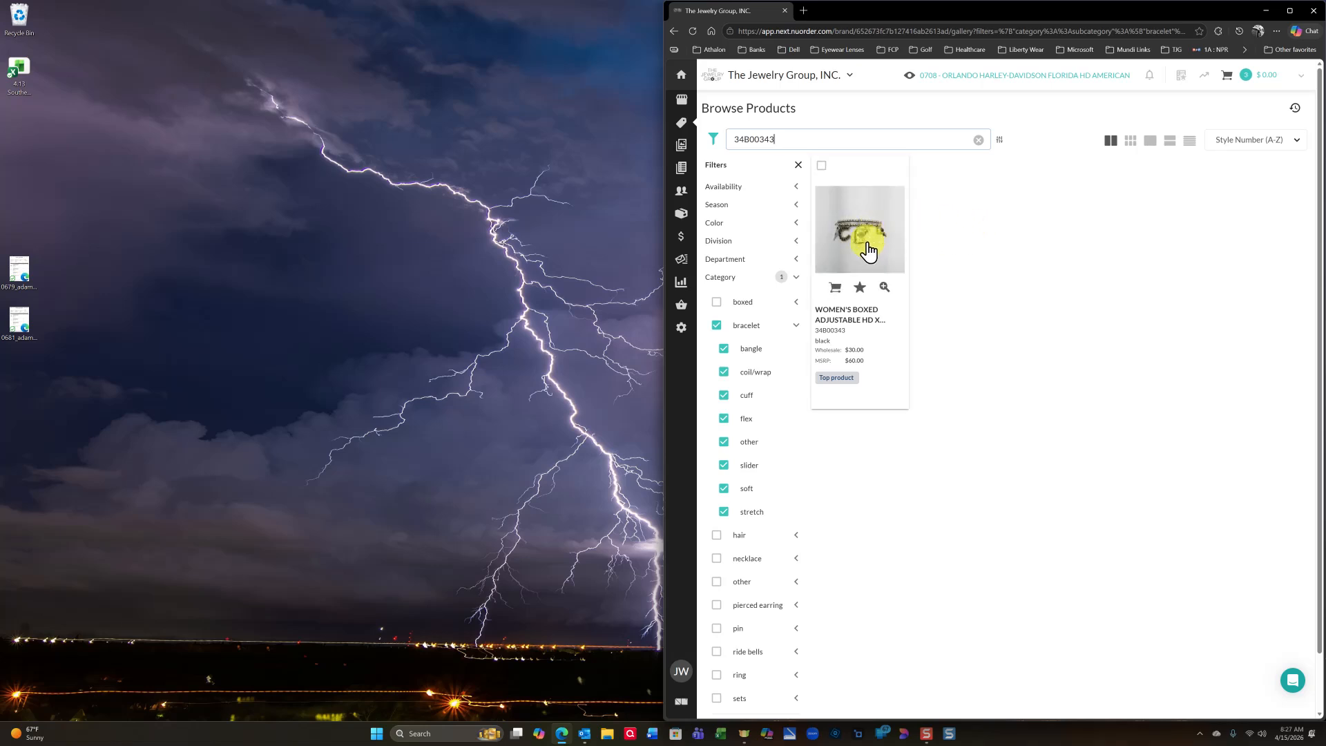
left_click(837, 287)
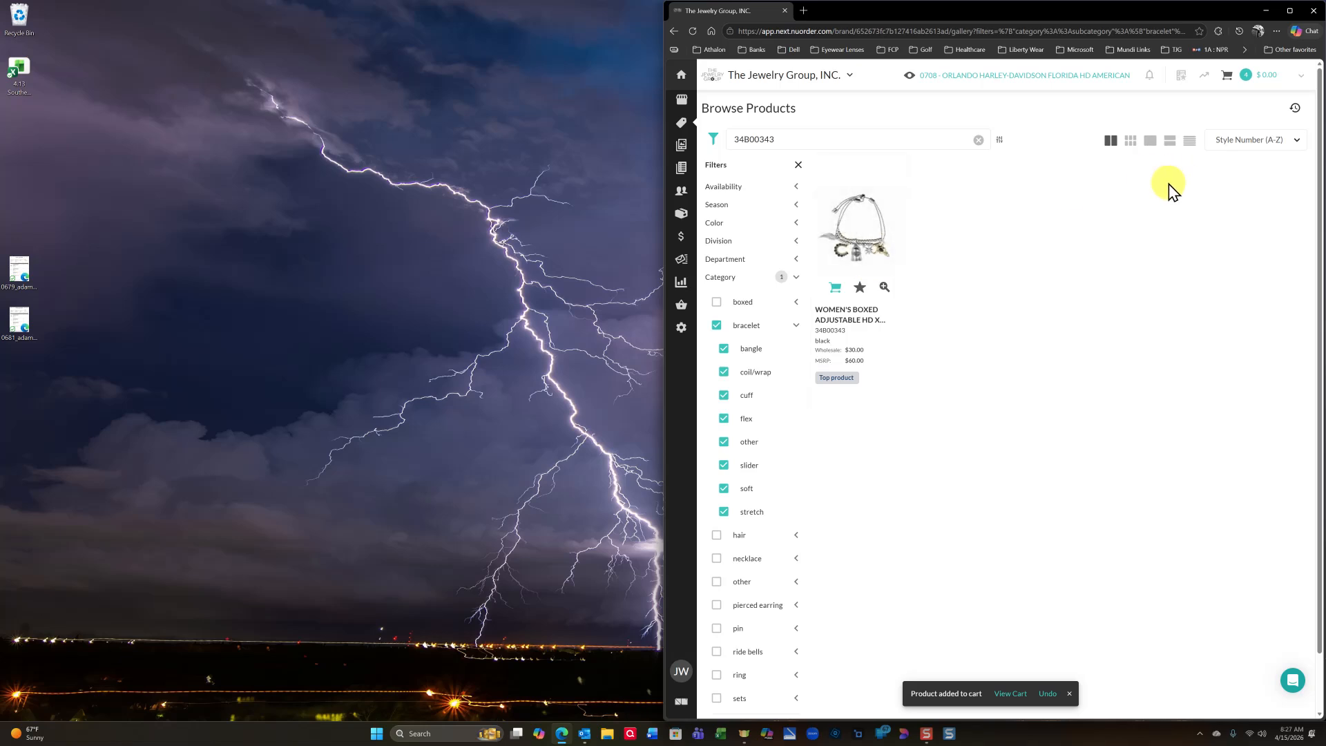
- Open the cart and set the quantity to 10 for each of earring styles 34G00017, 34G00112 and 34G00125
left_click(1229, 77)
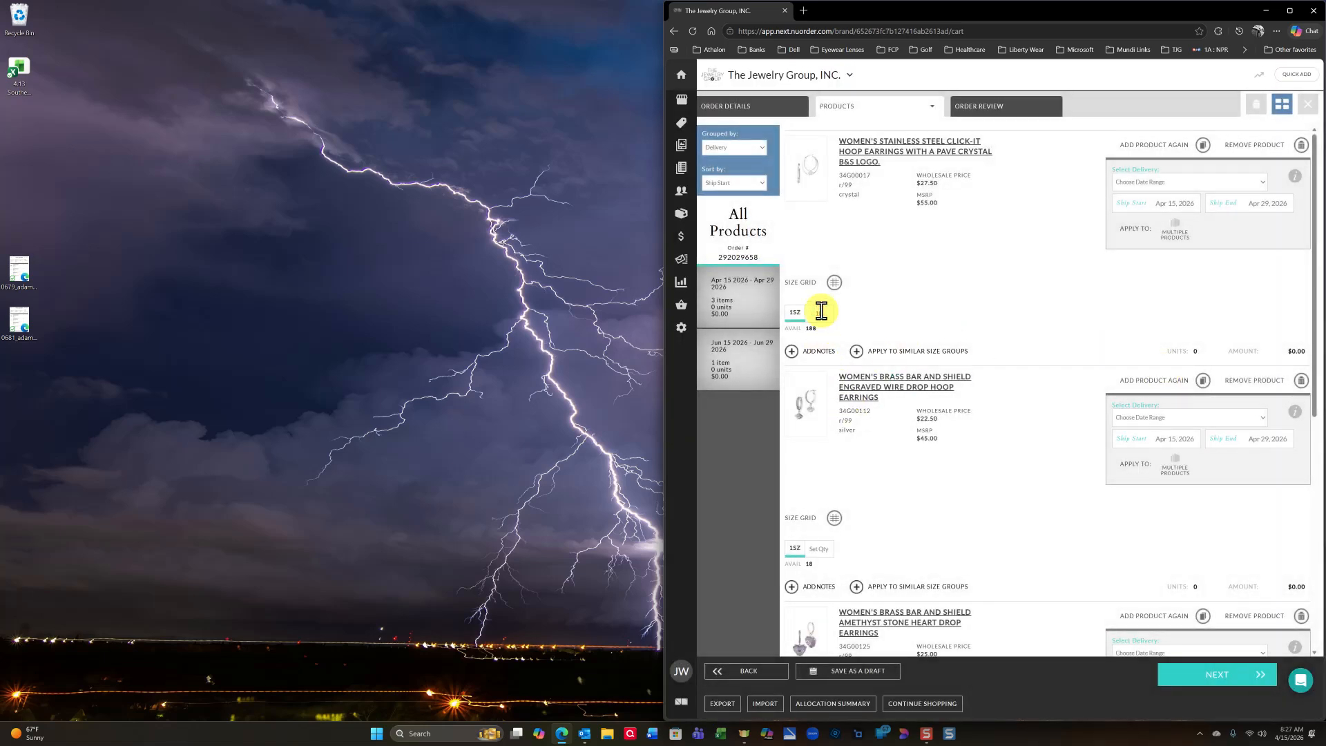
scroll(985, 350, "down", 3)
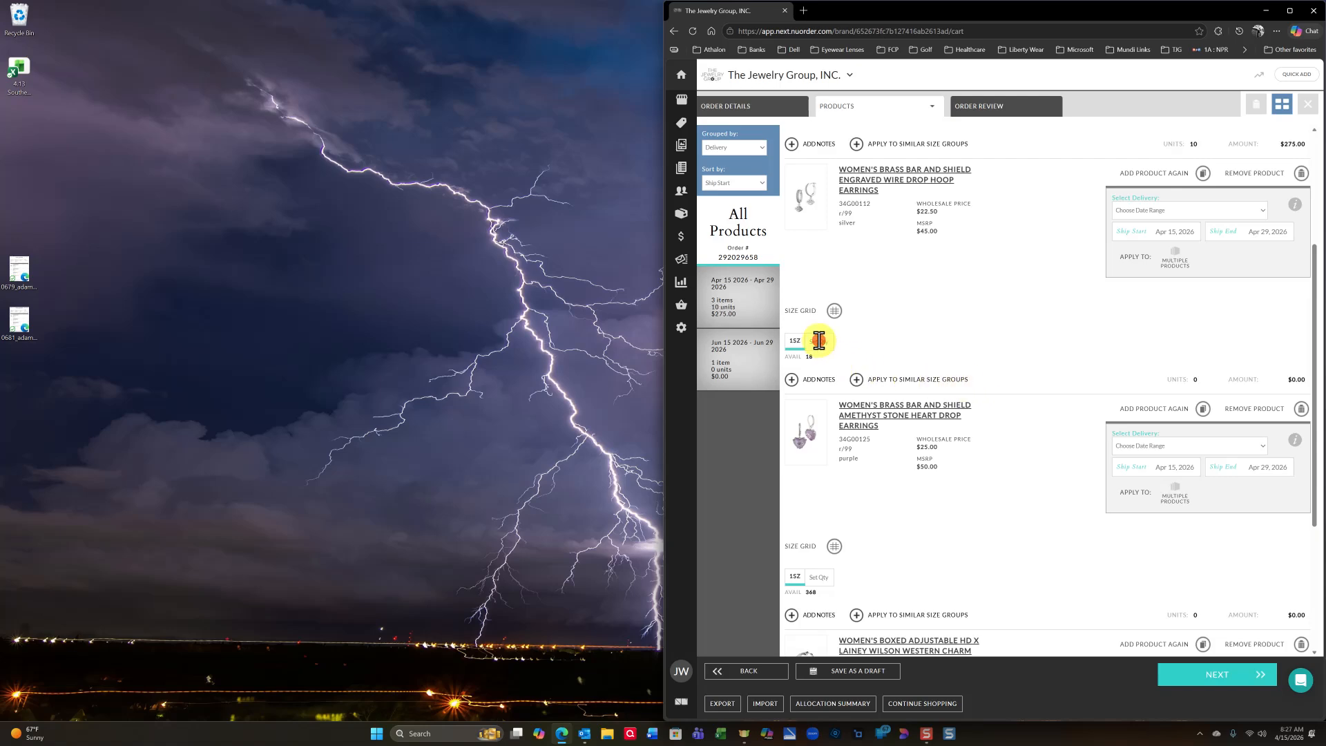
scroll(819, 346, "down", 3)
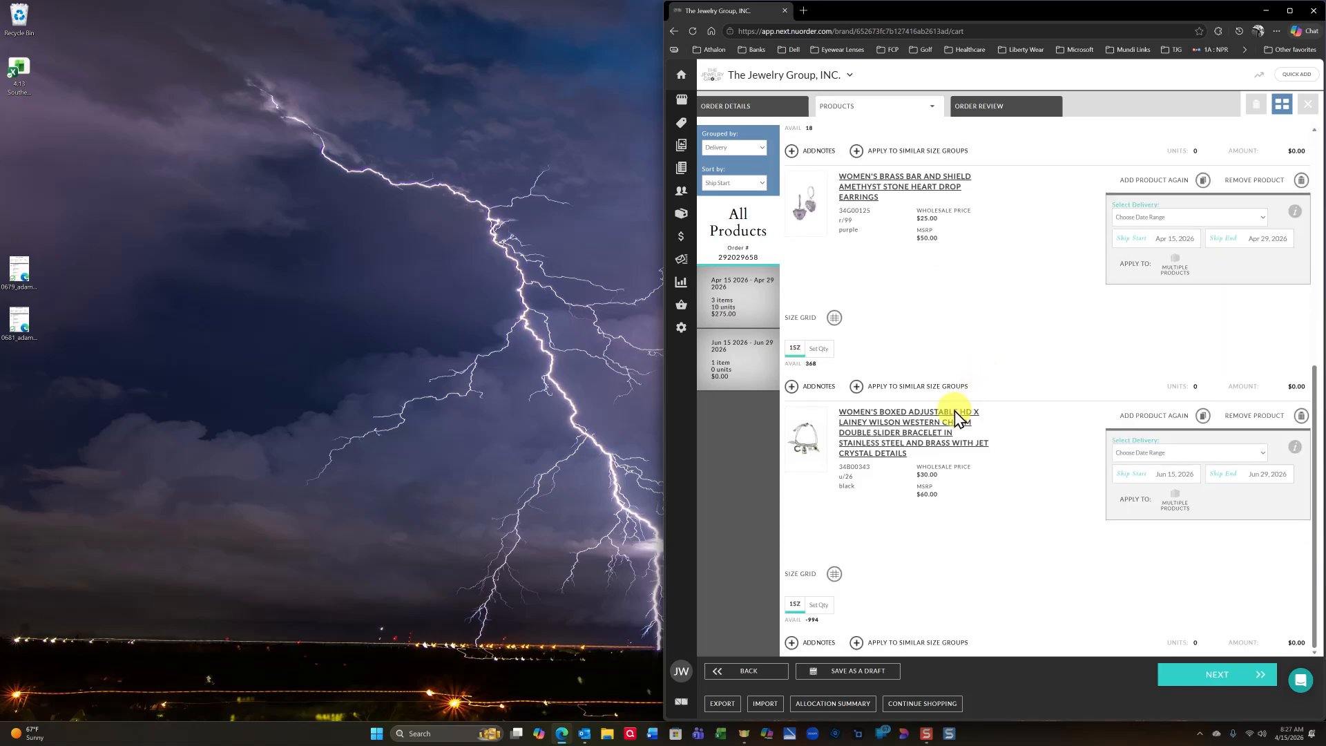
left_click(815, 349)
type("10")
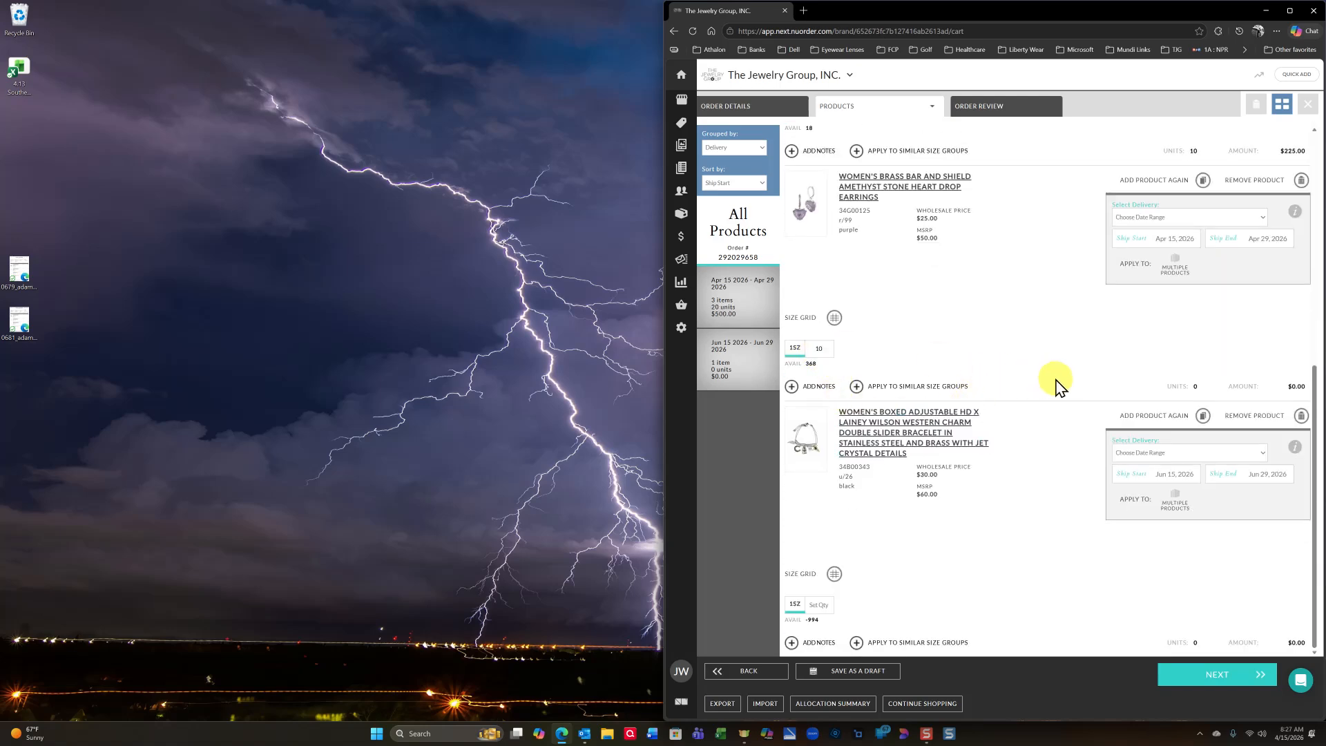
- Set the quantity of the western charm double slider bracelet, style 34B00343, to 10 and its delivery to Pre-book
left_click(817, 603)
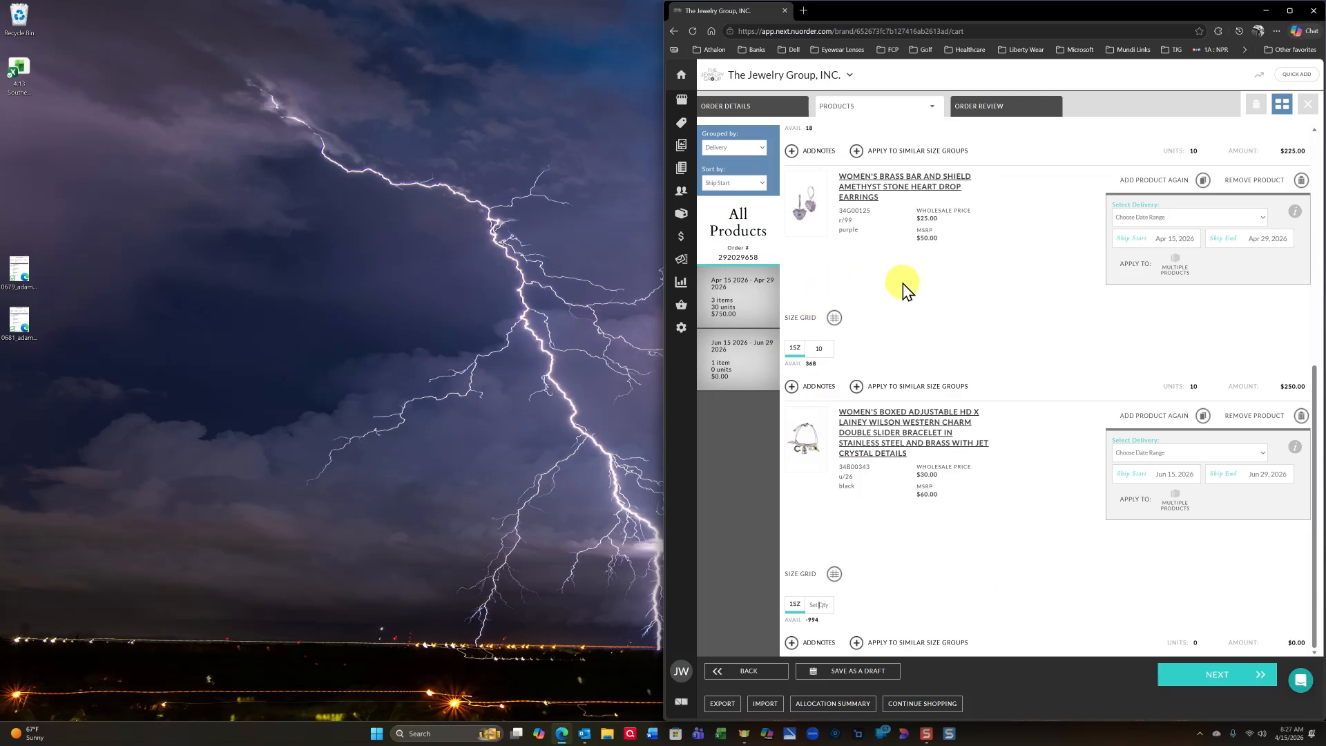
scroll(898, 287, "up", 2)
scroll(927, 385, "up", 2)
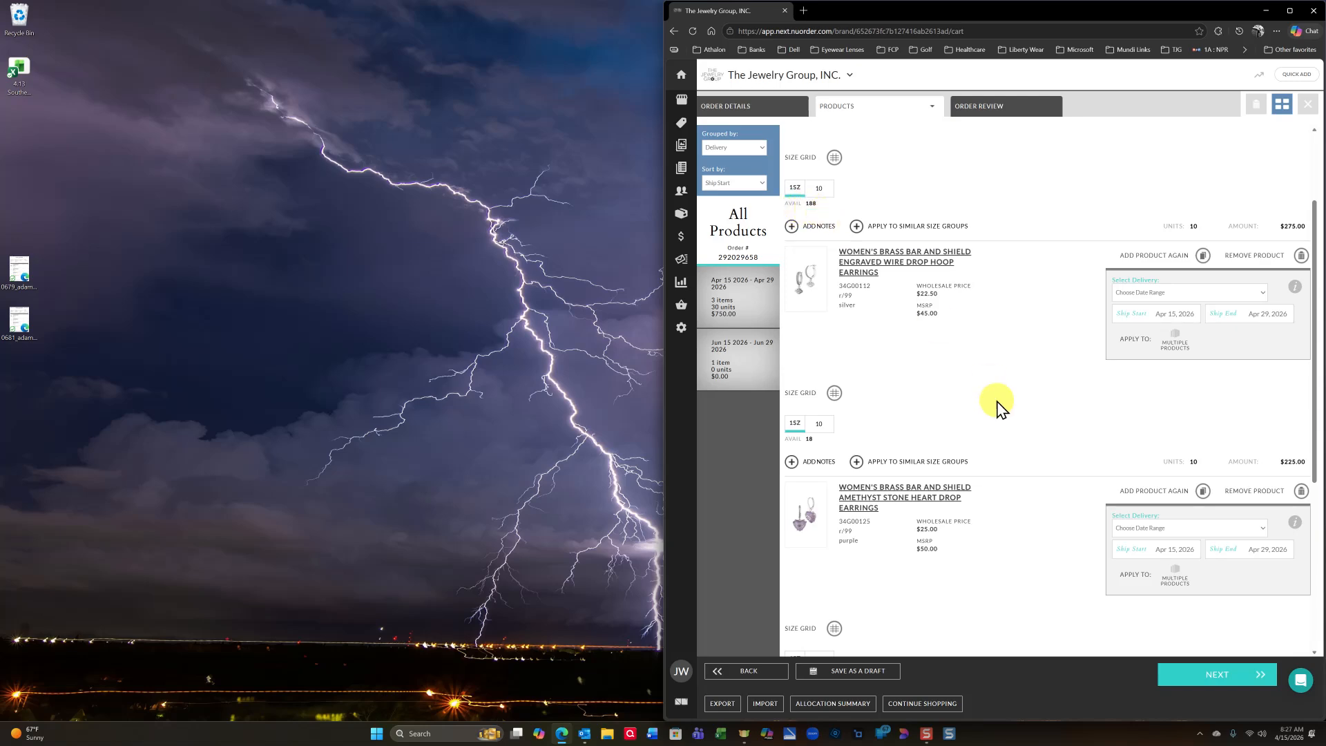
scroll(989, 414, "down", 4)
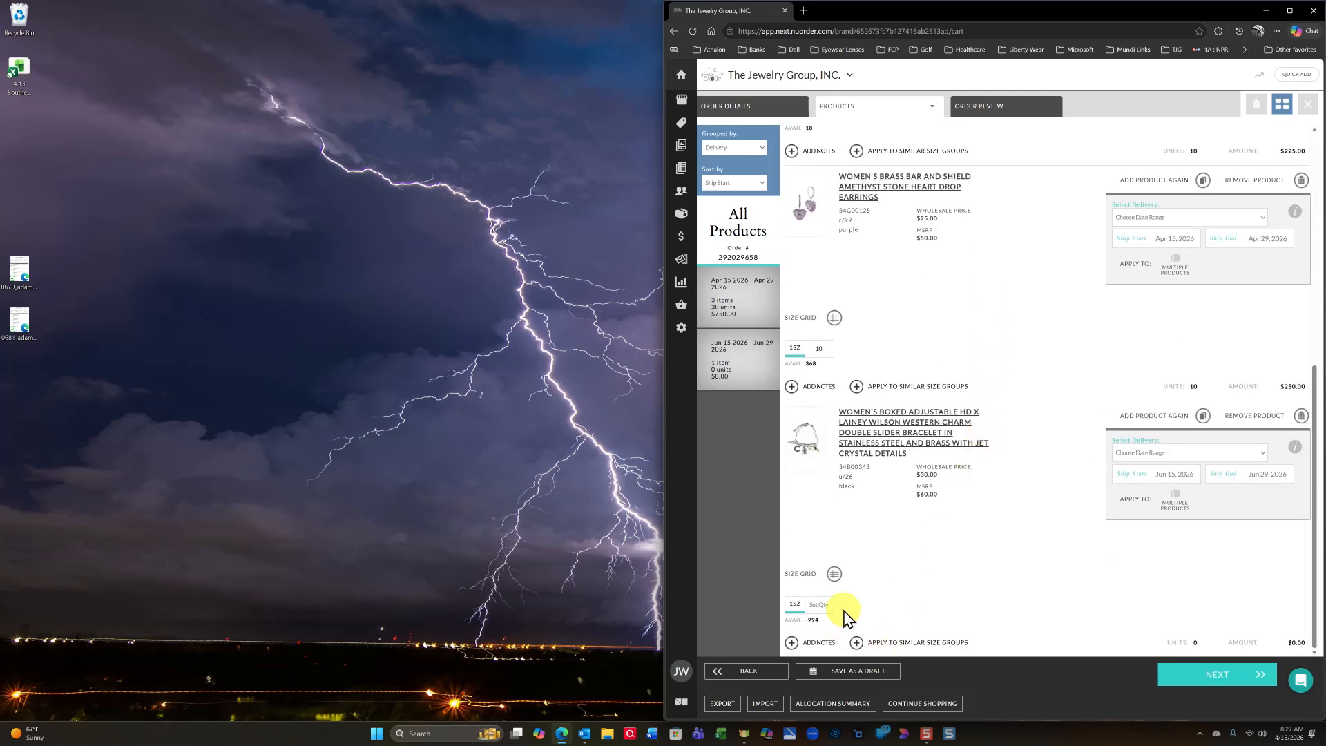
left_click(823, 606)
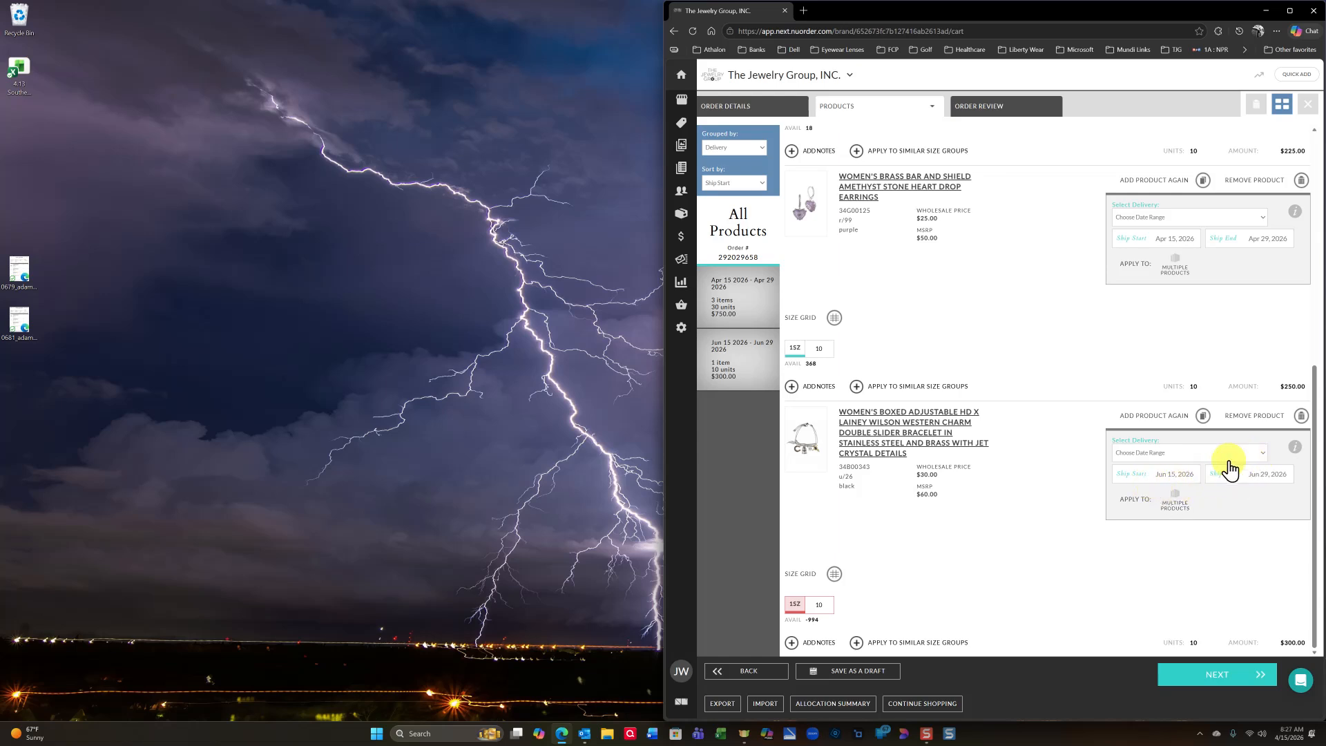
left_click(1263, 456)
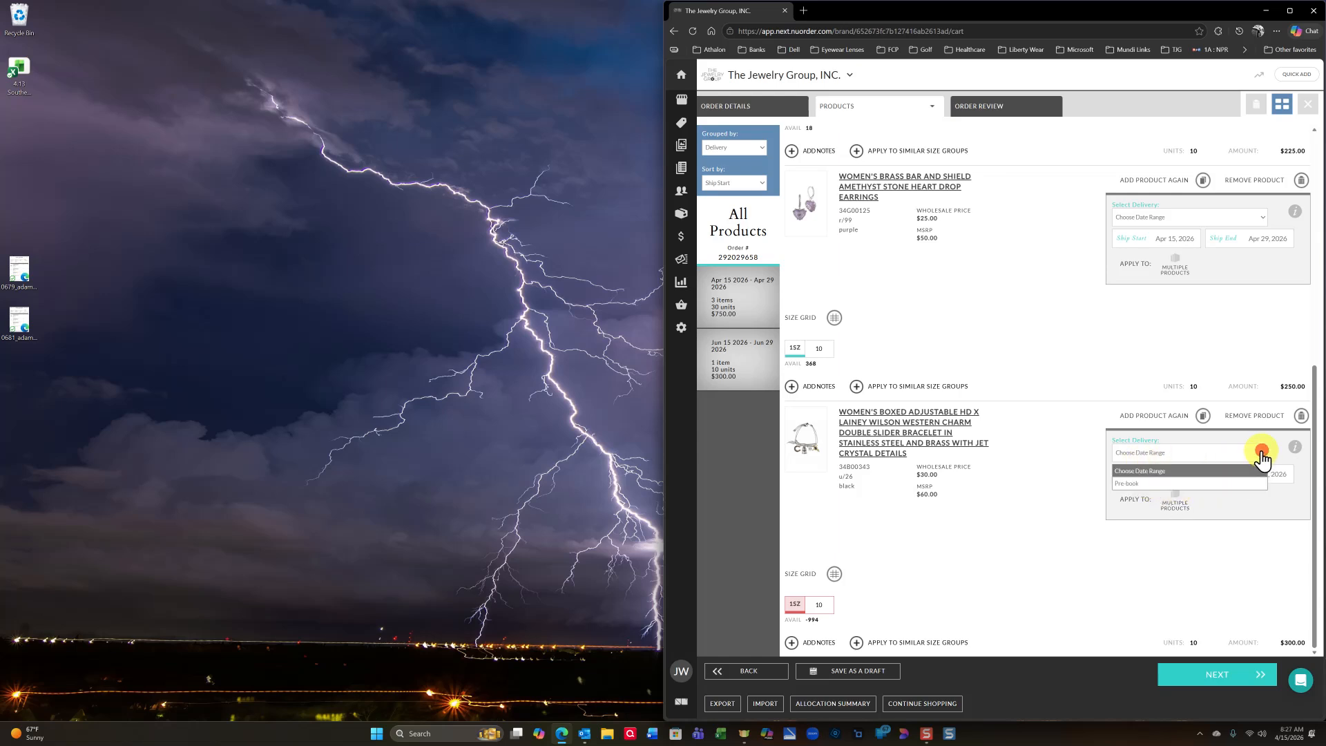
left_click(1124, 483)
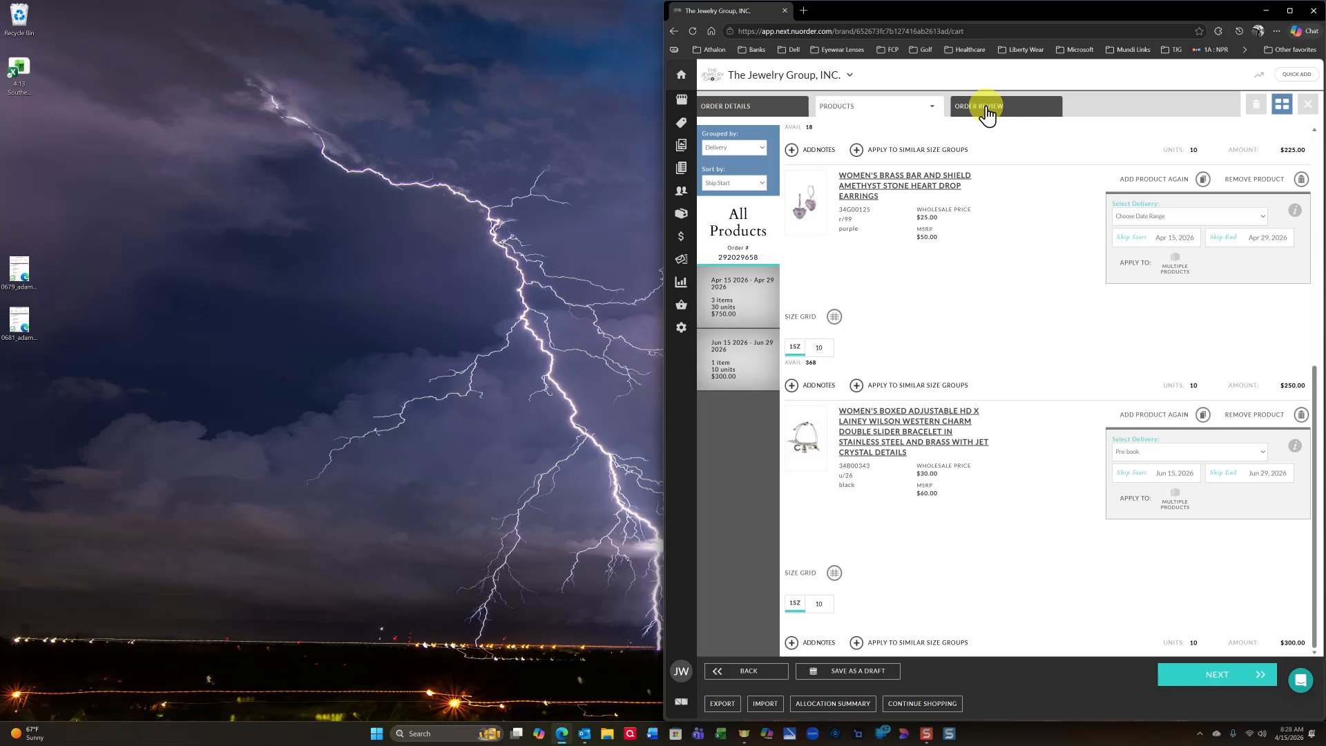
- Compare the ship dates of the earrings and the bracelet, and examine the order review's separate shipments, subtotals and order total
scroll(1072, 444, "up", 5)
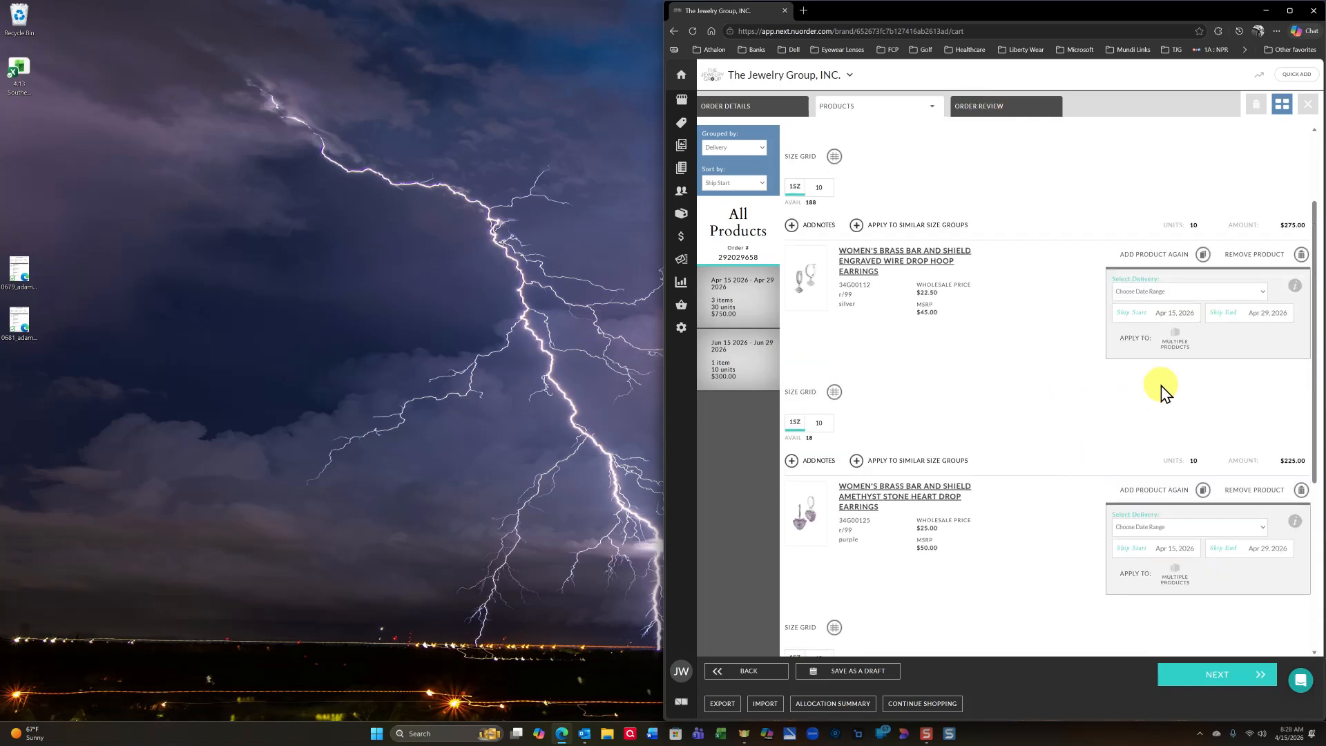
scroll(1202, 331, "up", 2)
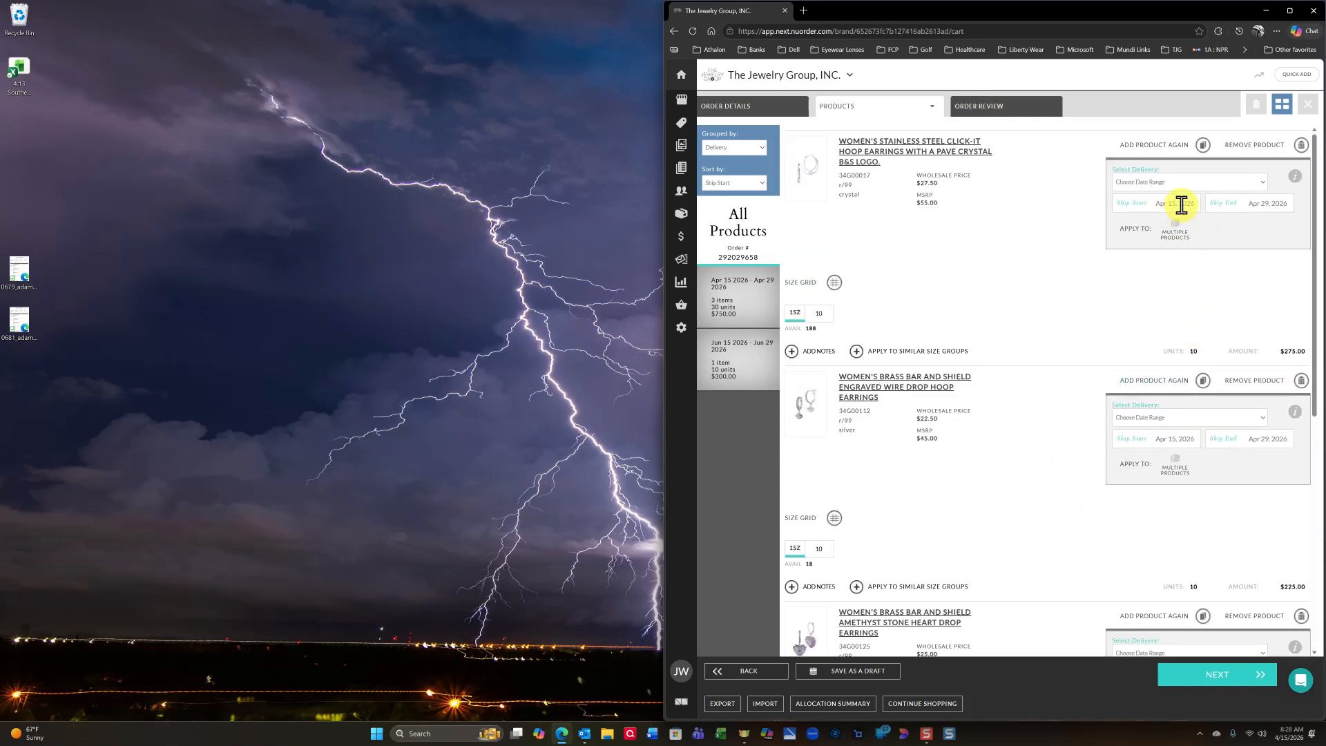
scroll(1158, 581, "down", 7)
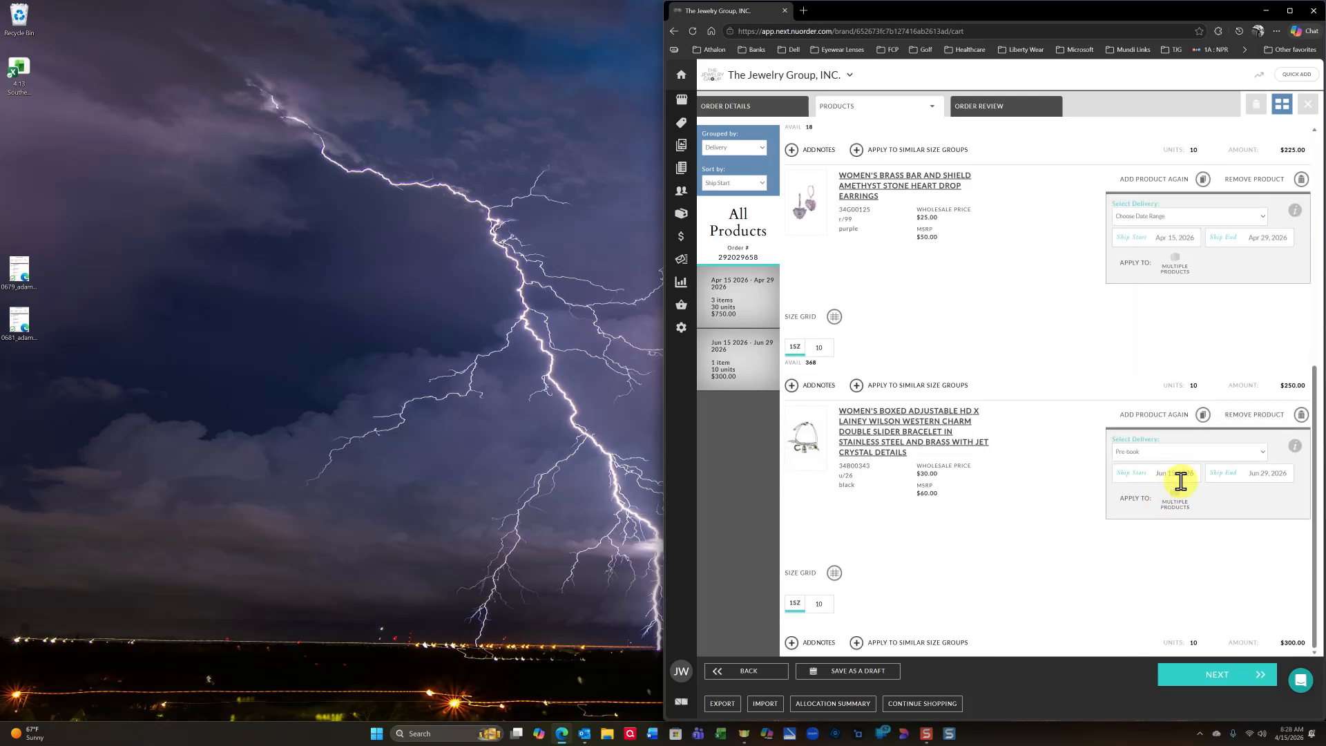
left_click(983, 109)
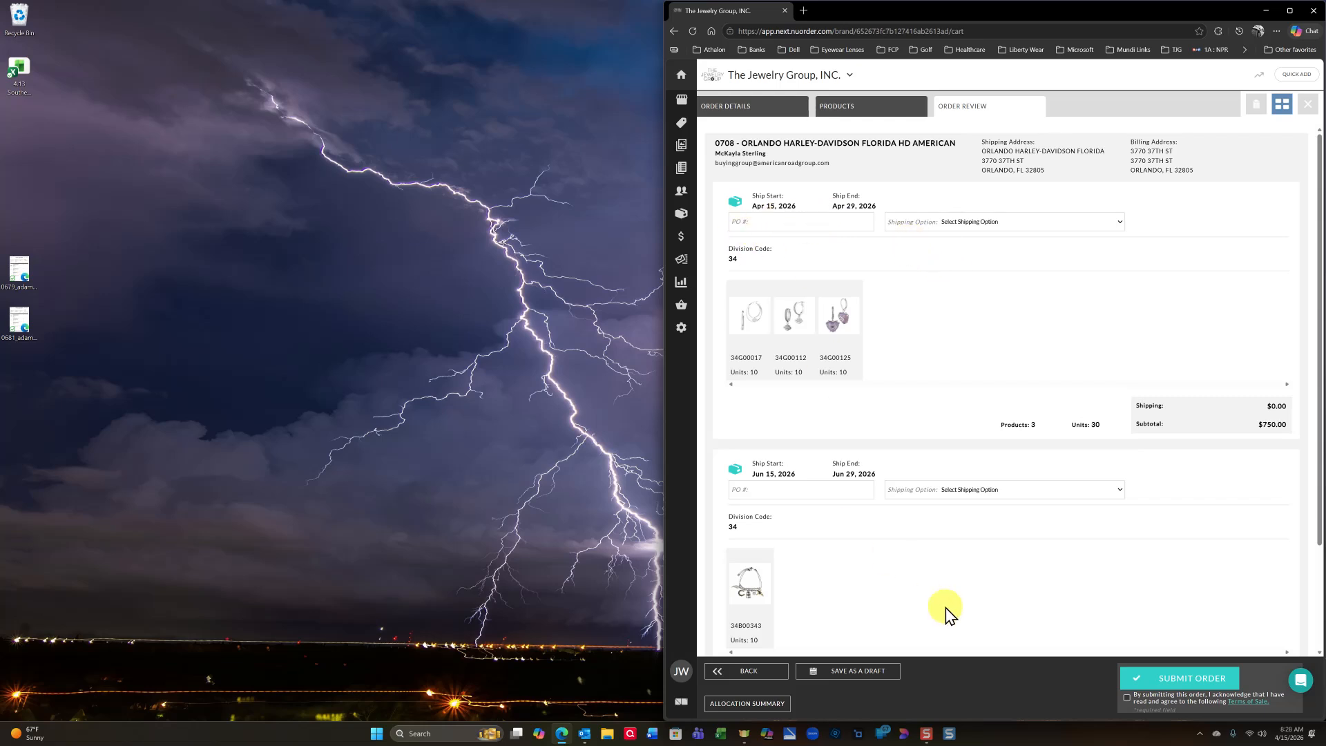
scroll(941, 570, "down", 1)
scroll(941, 569, "down", 3)
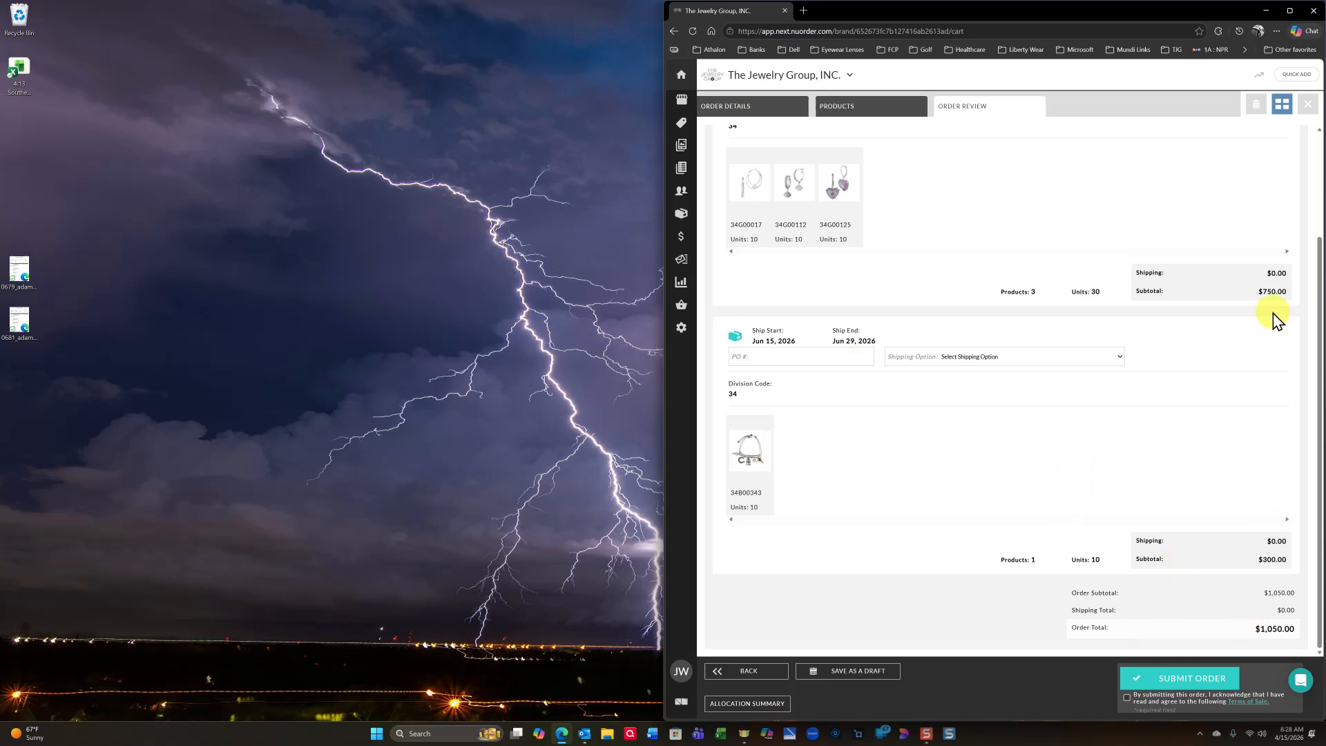
scroll(1048, 355, "up", 2)
scroll(986, 326, "down", 2)
scroll(1012, 314, "up", 2)
scroll(1009, 324, "down", 2)
- Save the order as a draft and reopen that draft for editing from the orders list
left_click(863, 674)
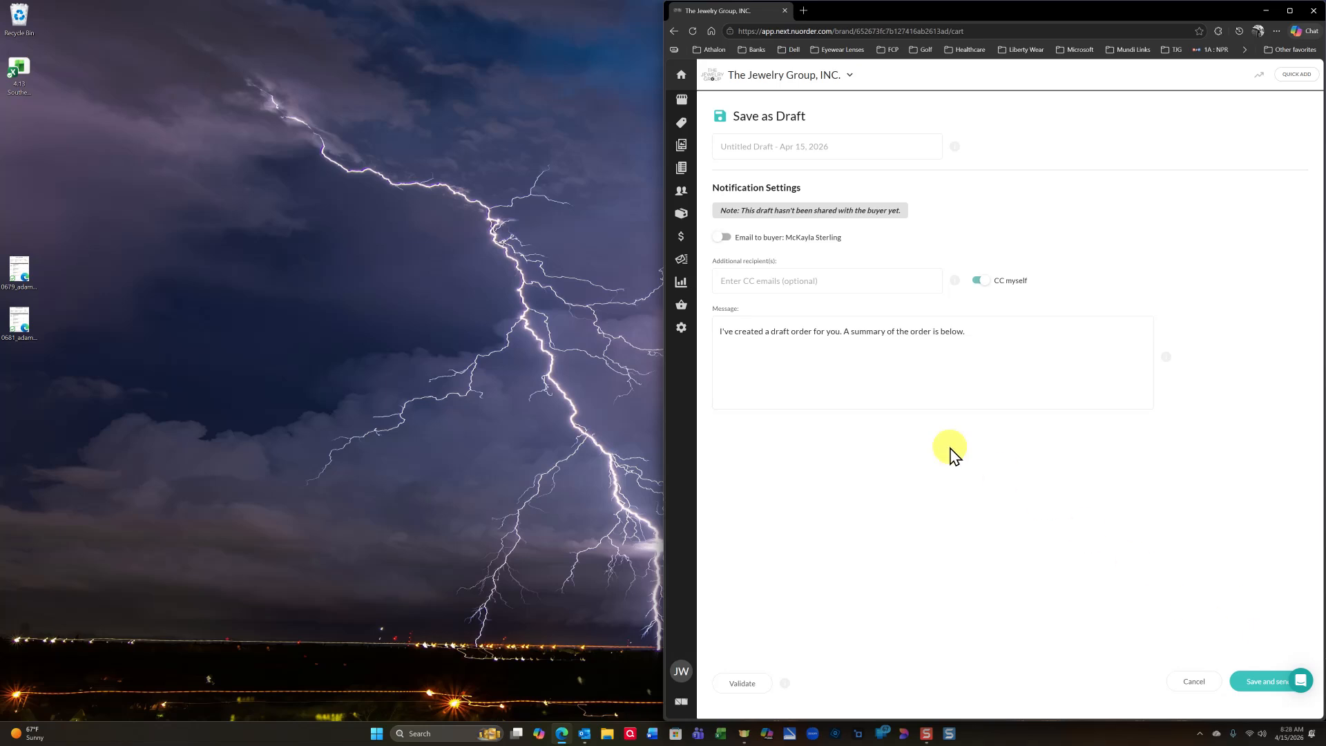
left_click(1259, 683)
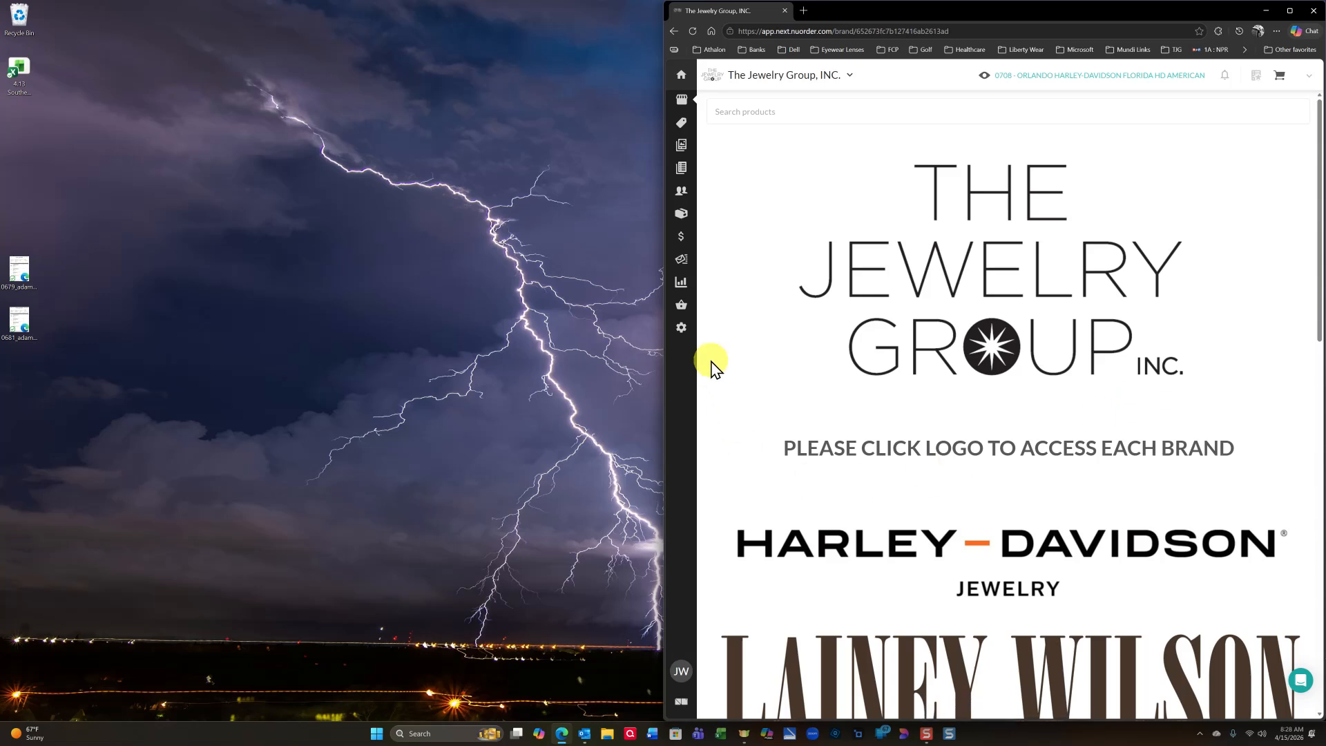
left_click(682, 218)
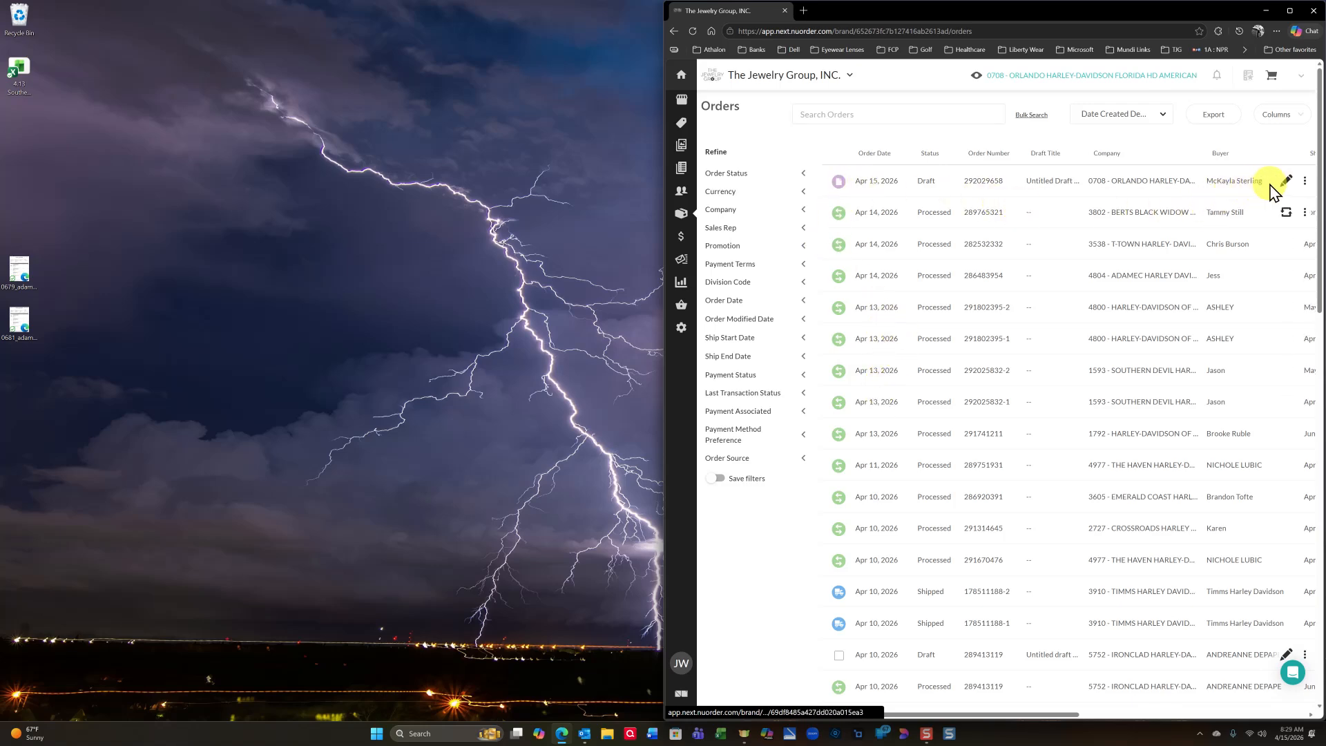
left_click(1287, 181)
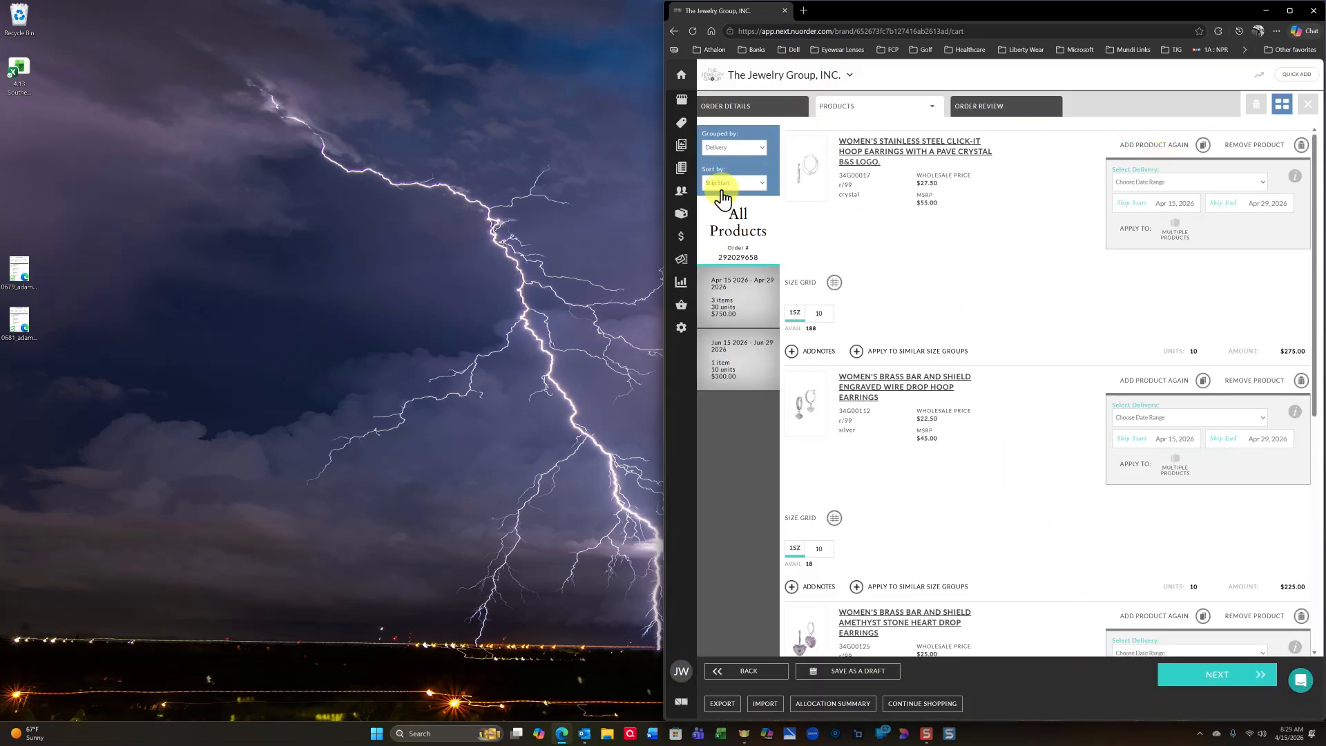
- Review the reopened draft's order details and its products
left_click(725, 107)
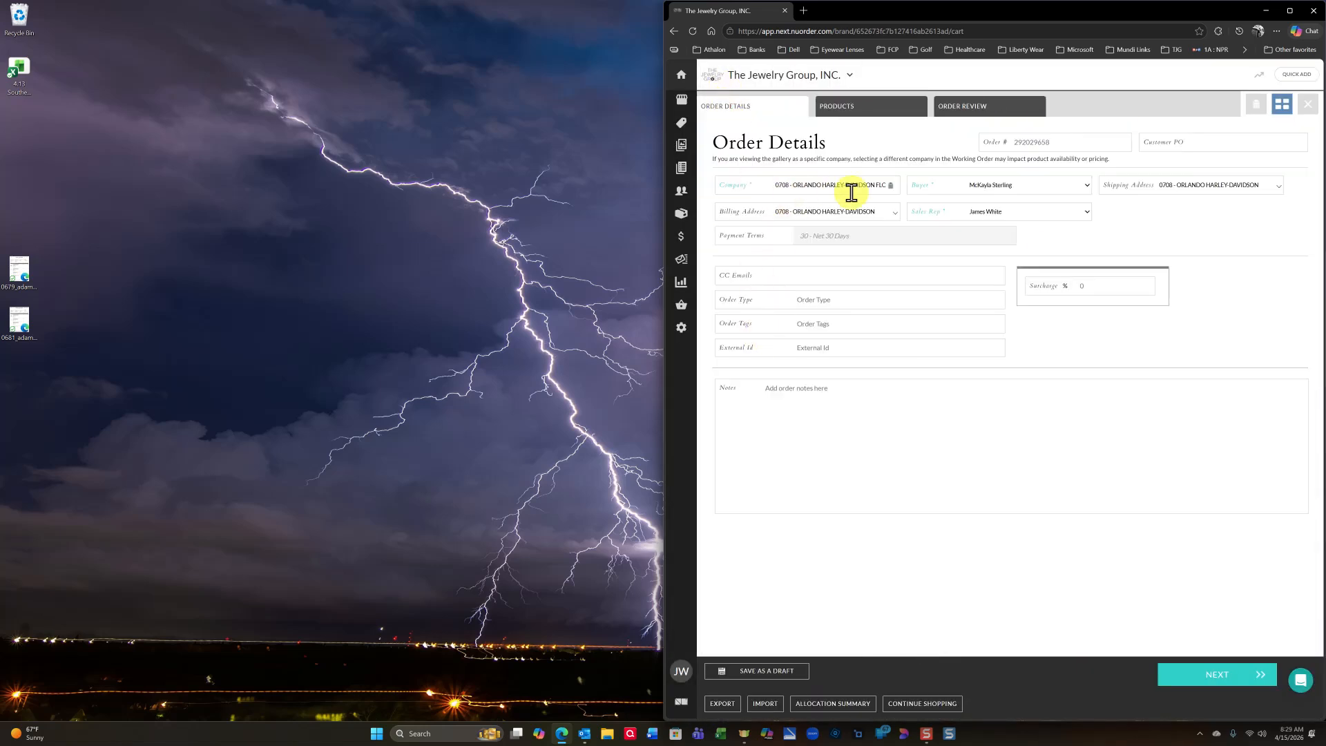
left_click(865, 108)
scroll(980, 332, "down", 5)
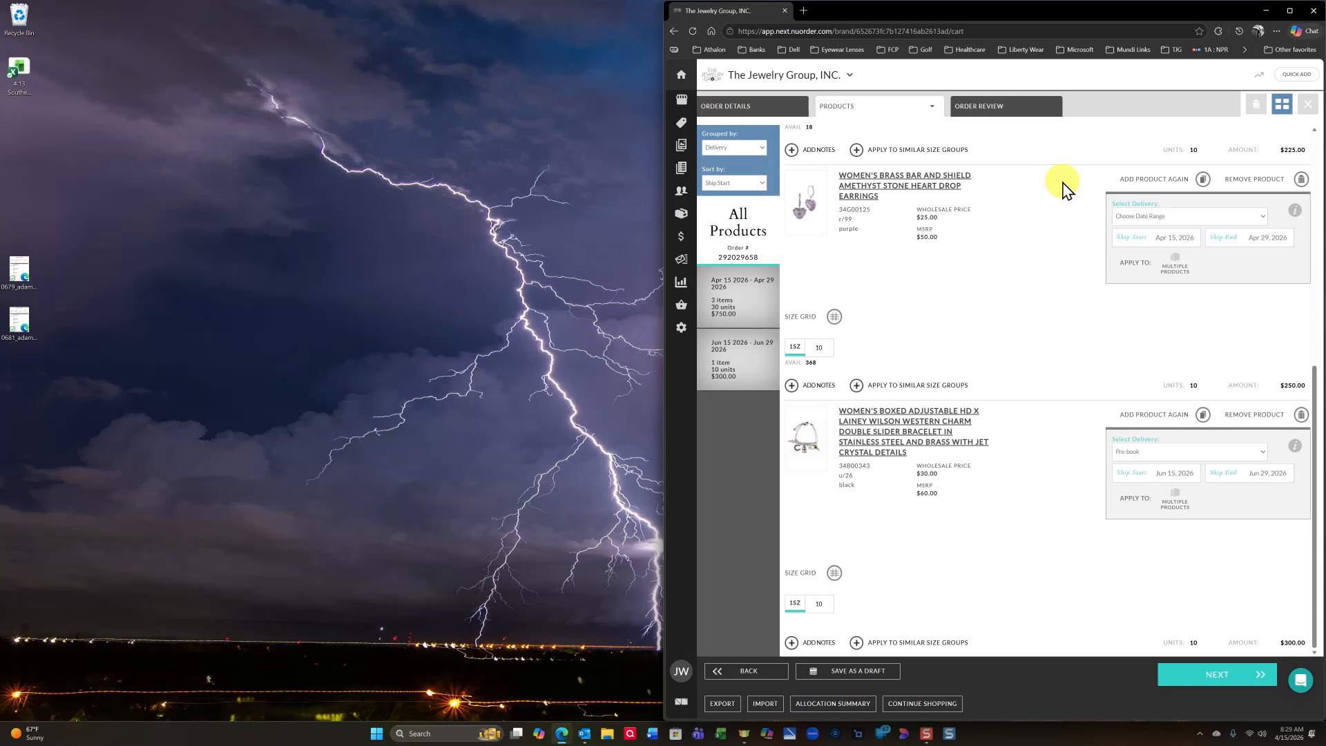
scroll(1047, 166, "up", 2)
- In the order review, set the April 15 earring shipment's shipping option to Shipping Charges To Be Determined – Standard (Rate Package)
left_click(1001, 114)
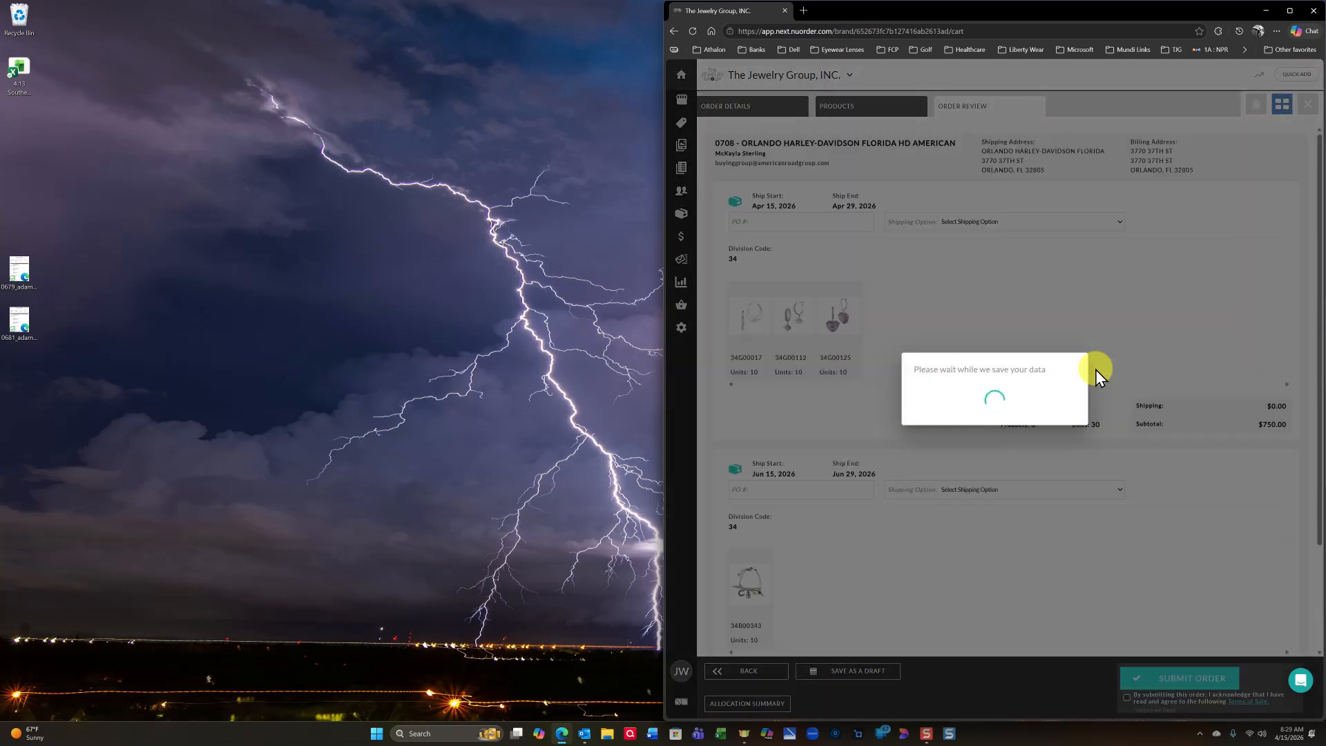
scroll(1066, 352, "down", 2)
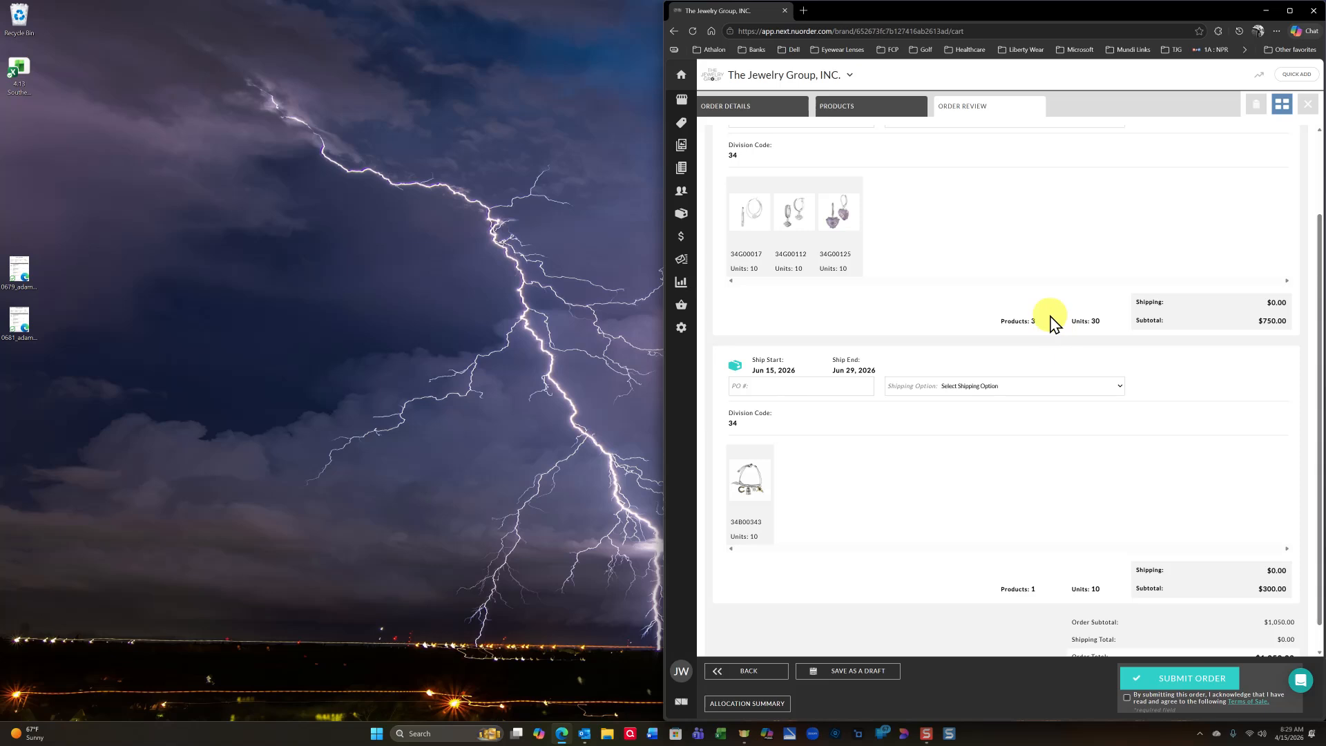
scroll(1050, 317, "up", 2)
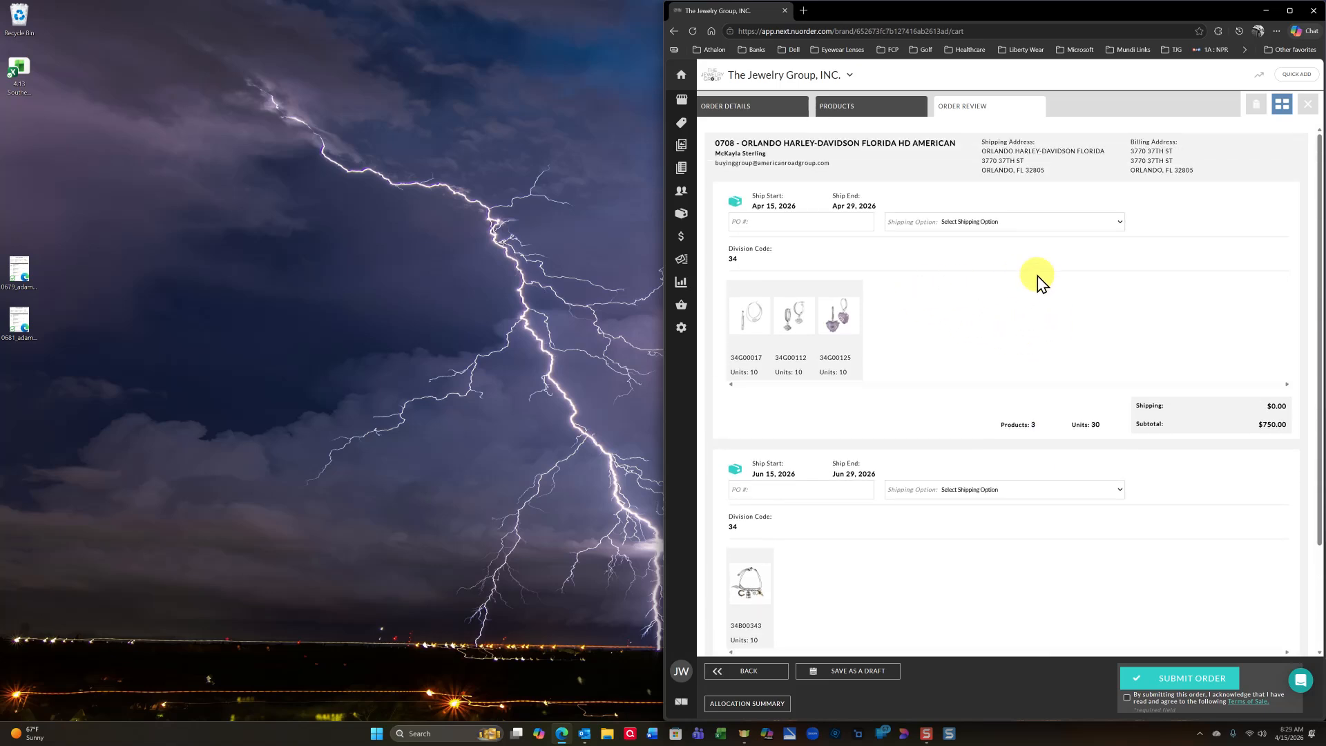
left_click(1120, 222)
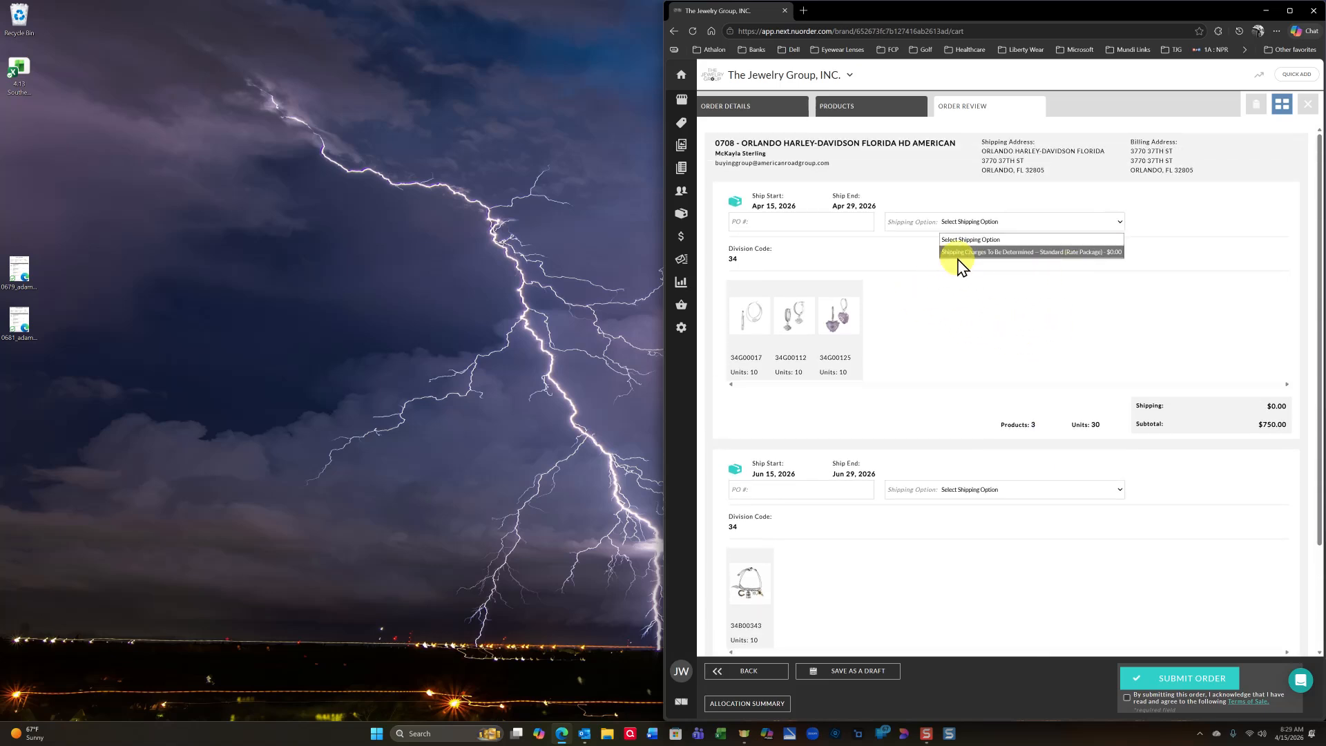
left_click(1037, 252)
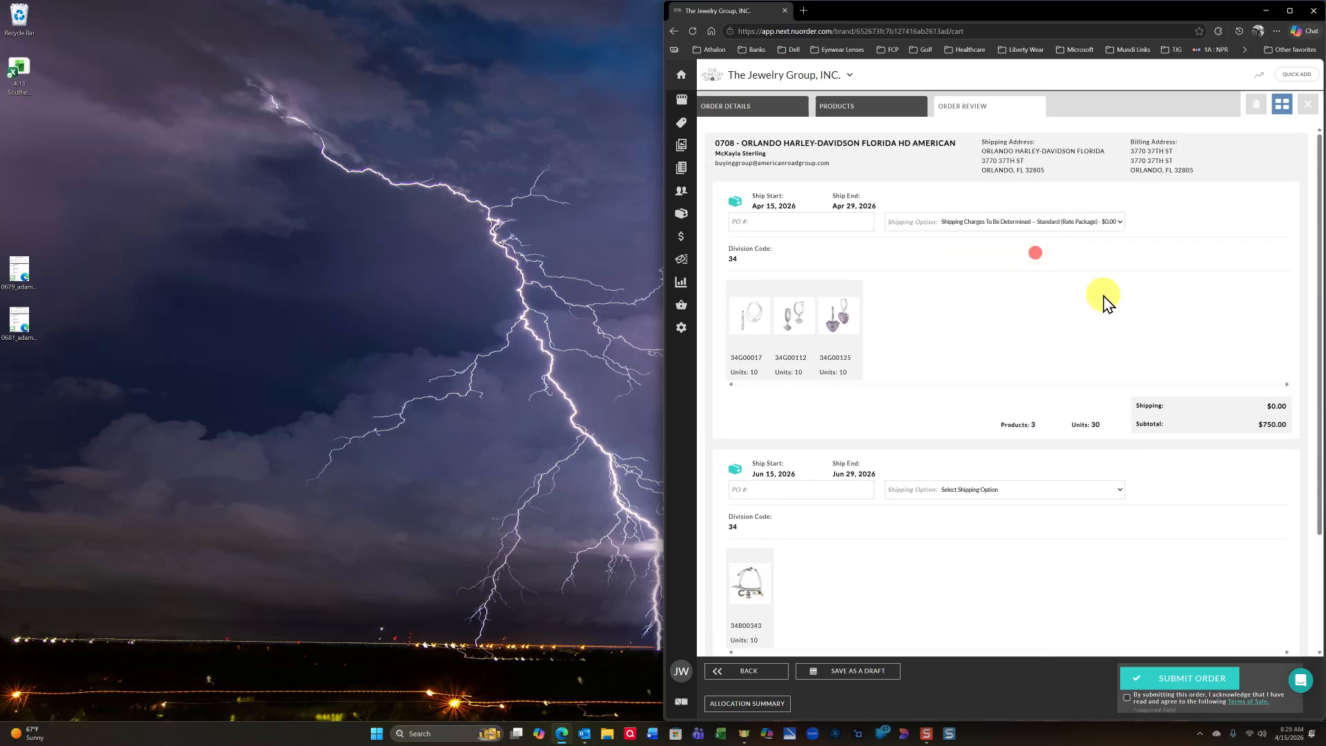
- Set the June 15 bracelet shipment's shipping option to Shipping Charges To Be Determined – Standard (Rate Package) as well
scroll(1098, 345, "down", 2)
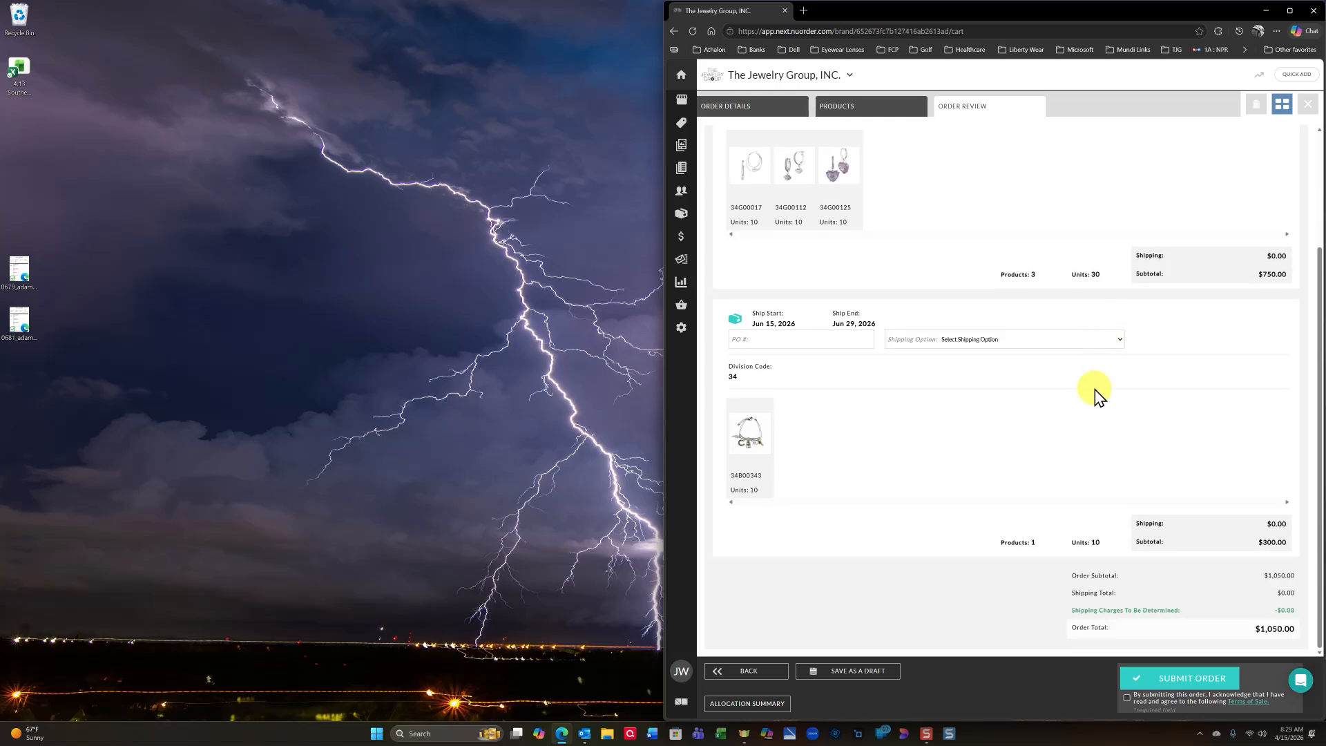
left_click(1120, 340)
left_click(1023, 370)
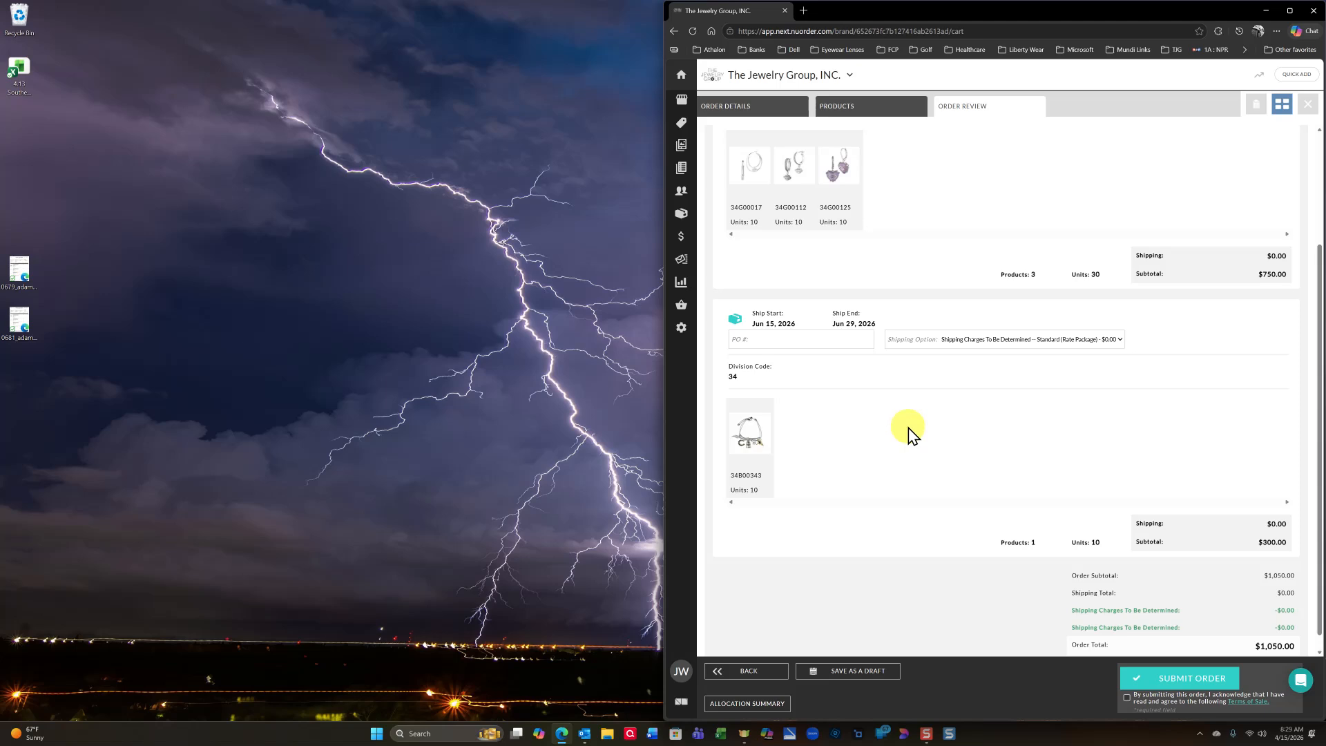
scroll(908, 428, "up", 3)
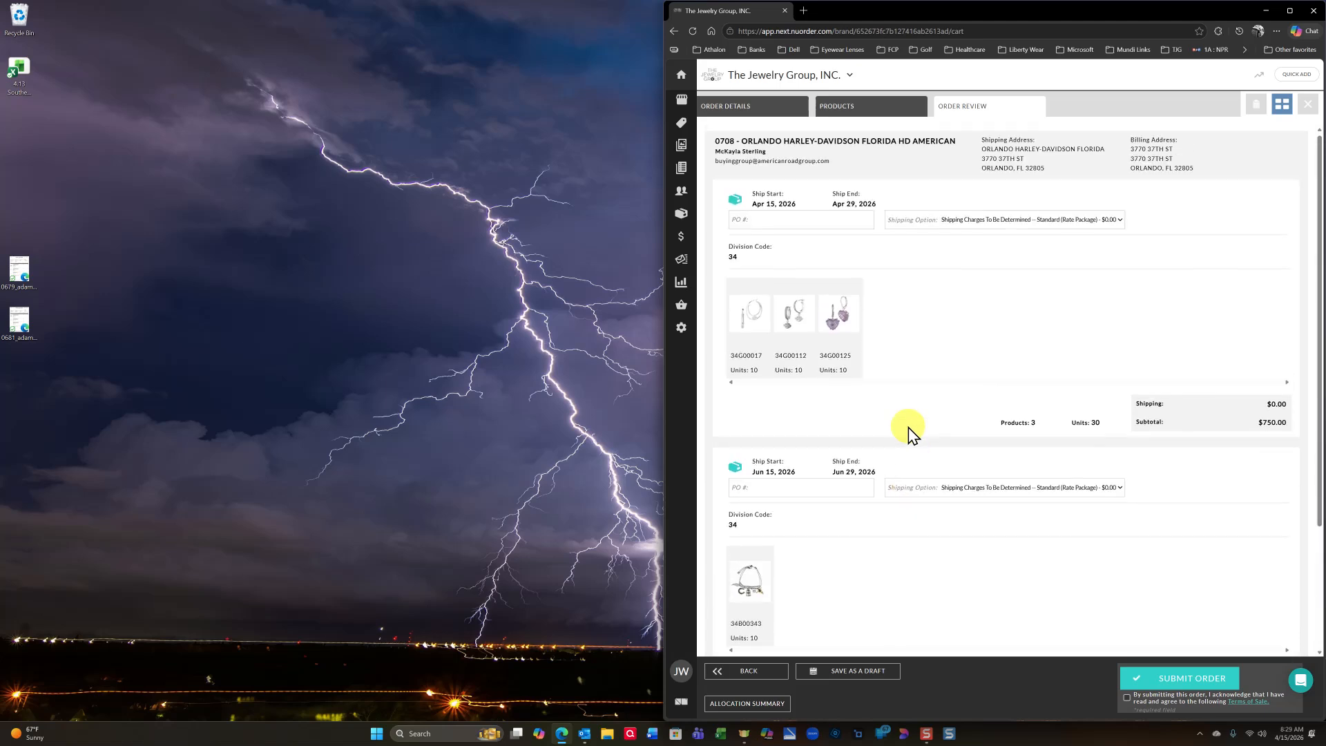
- Return through the order's products to its order details and clear the working order
left_click(841, 109)
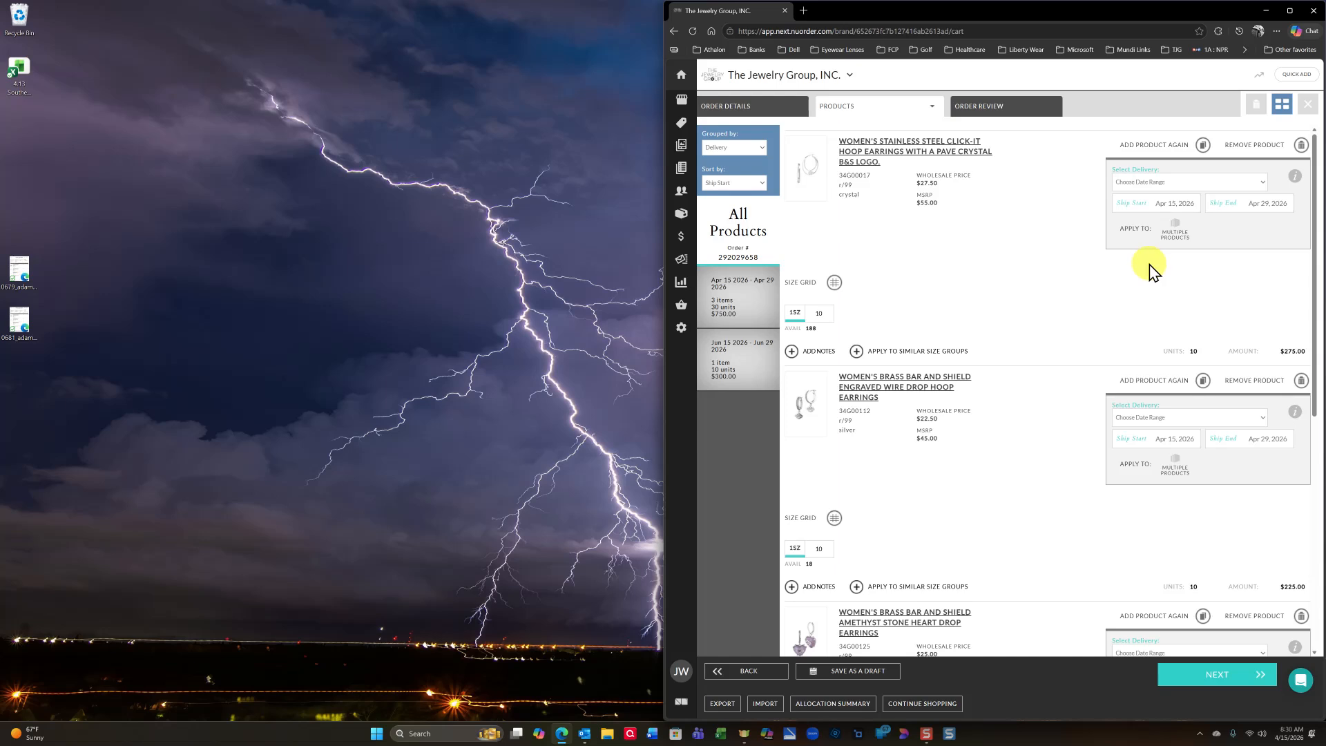
left_click(770, 107)
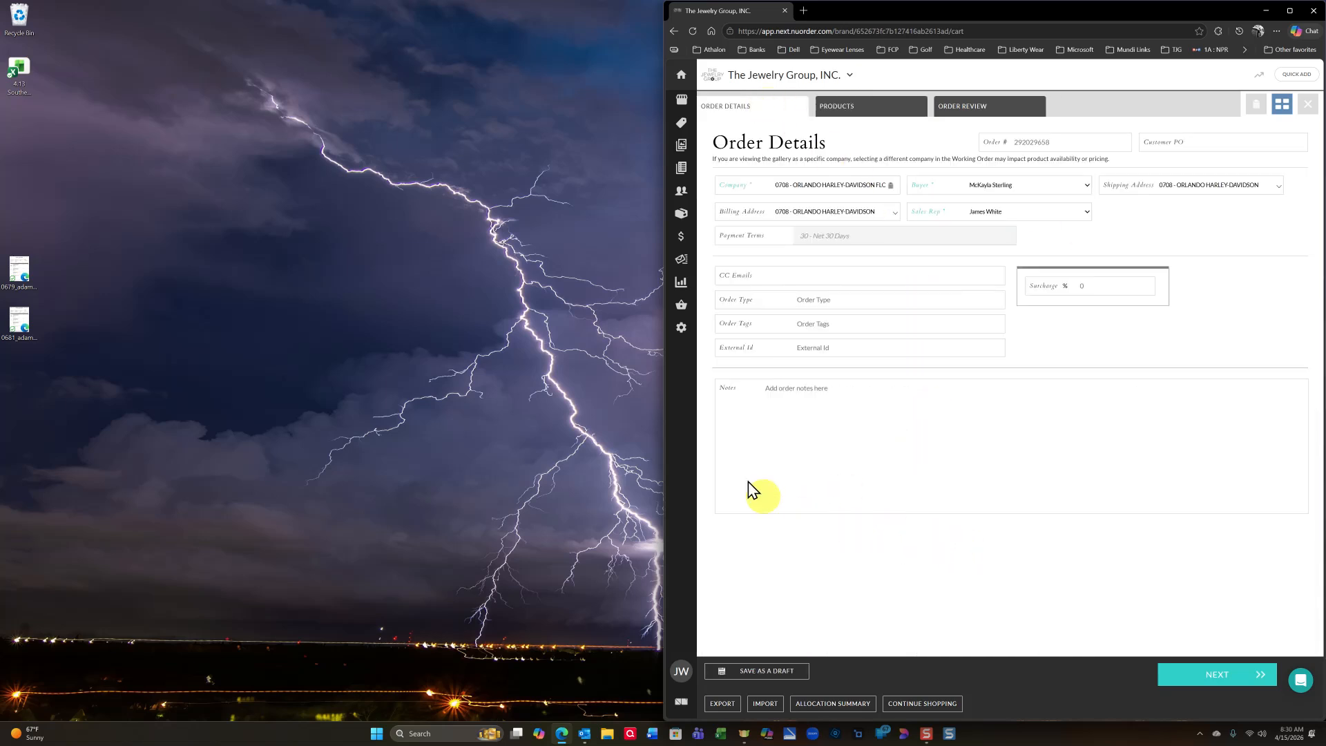
left_click(1257, 107)
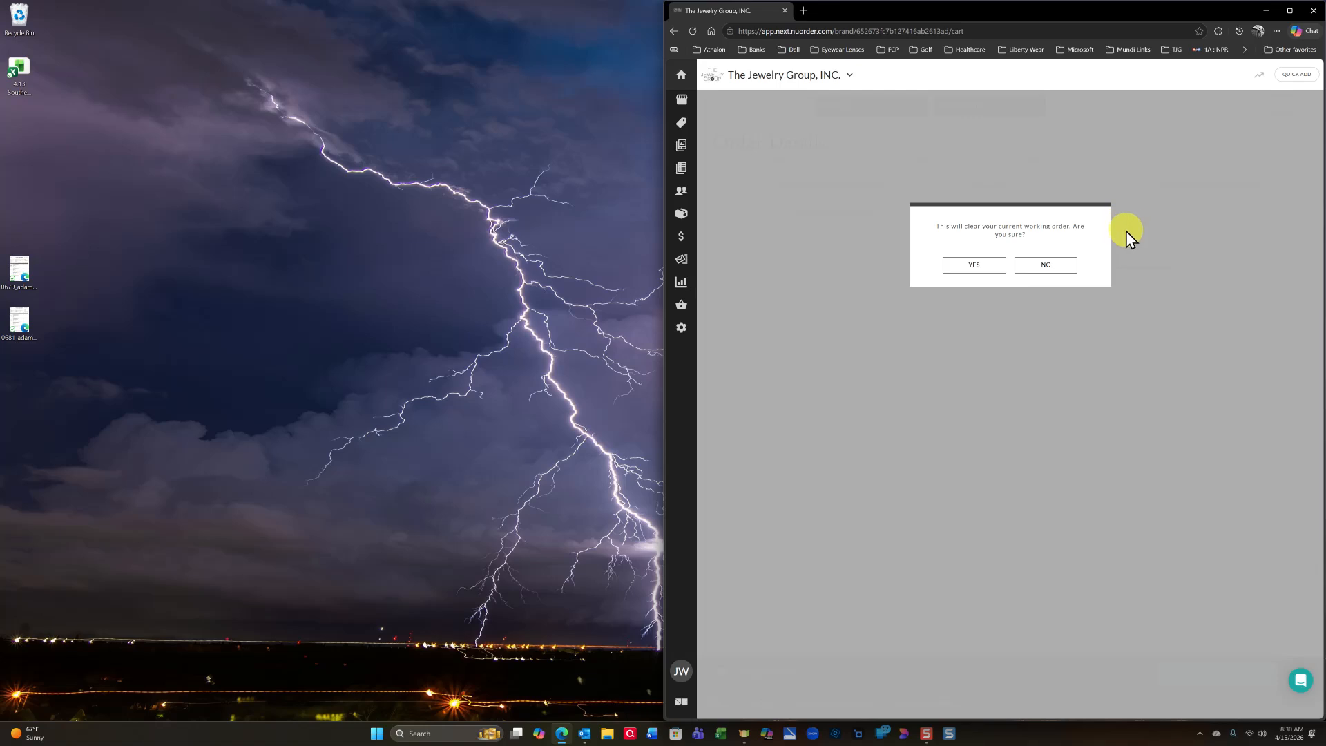
left_click(975, 270)
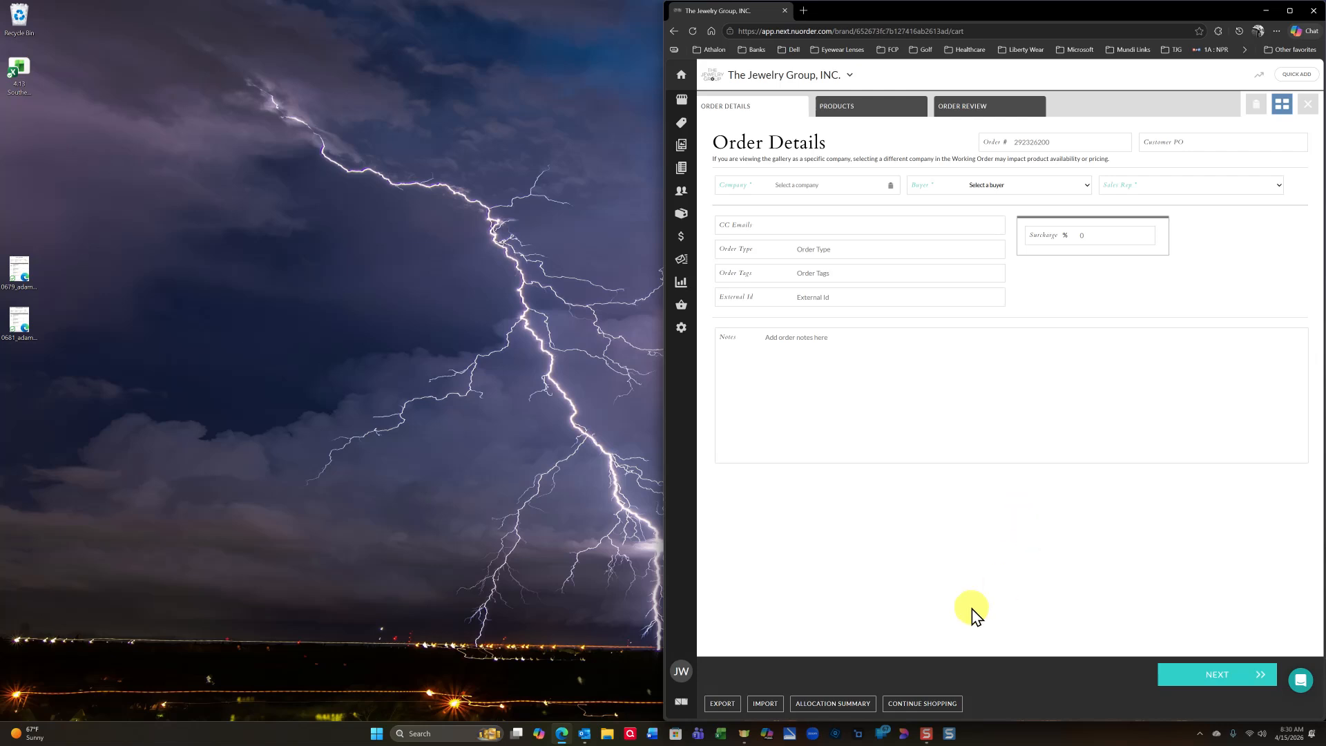
- Reopen the Orlando Harley-Davidson draft from the orders list and clear it from the working order again
left_click(678, 213)
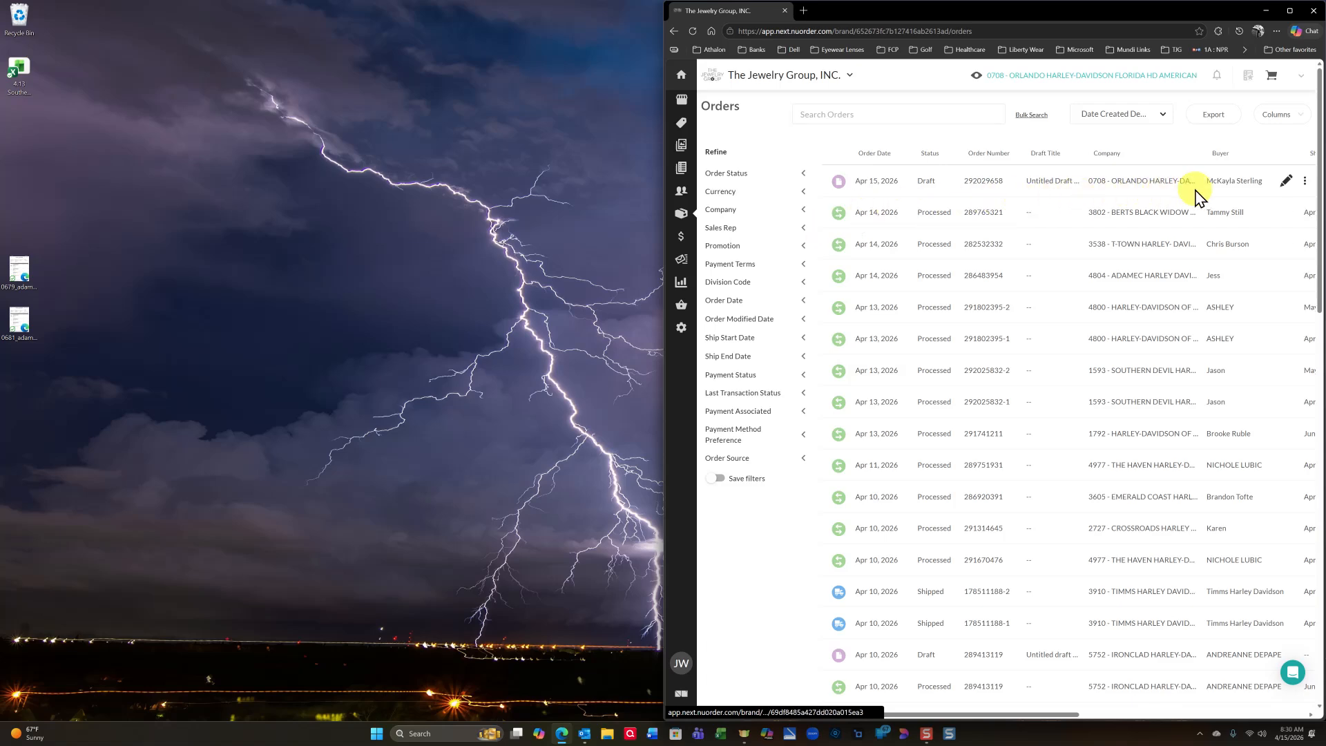
left_click(1289, 182)
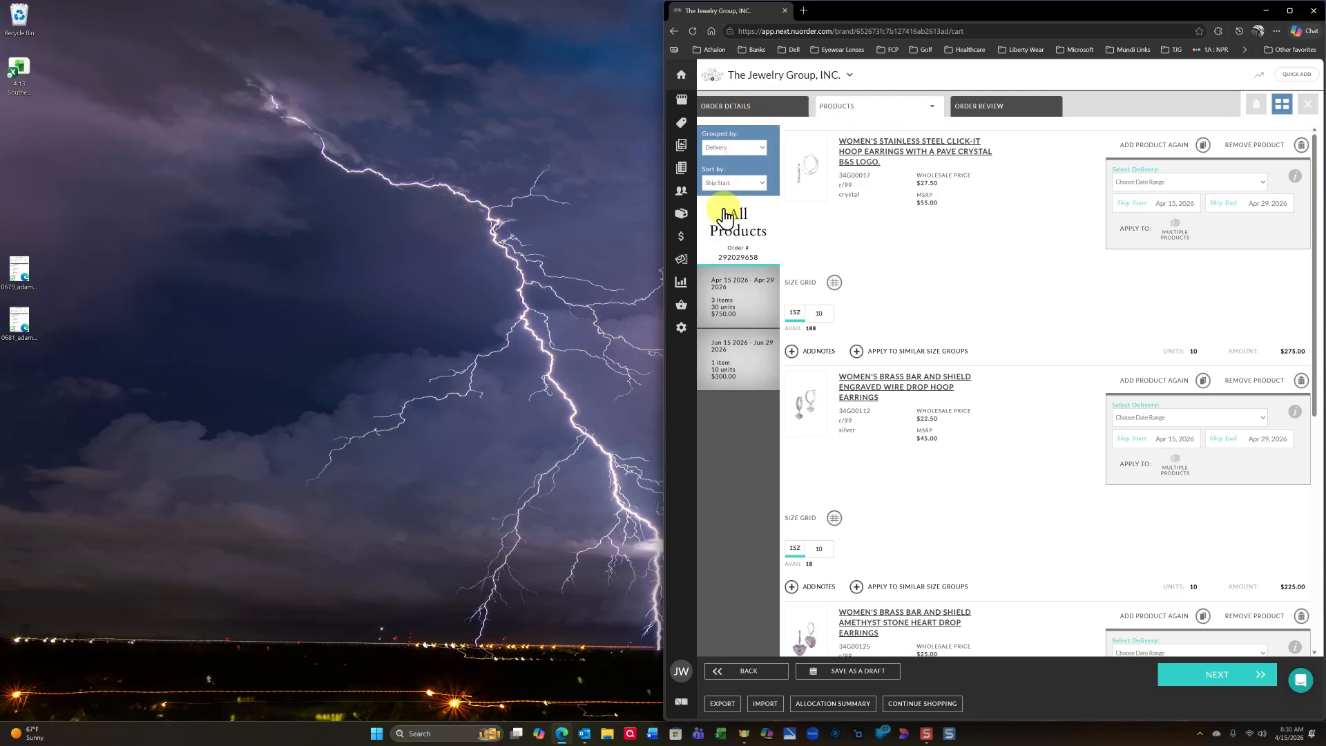
left_click(722, 109)
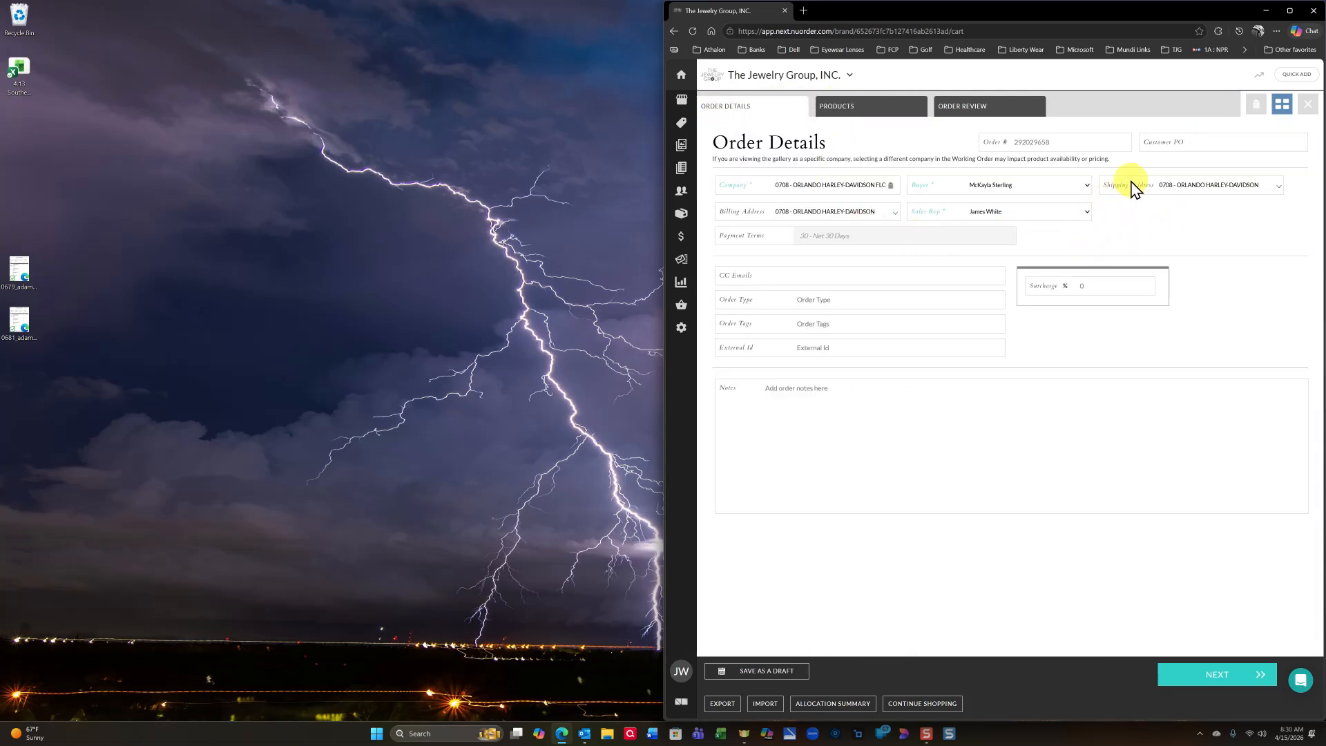
left_click(1255, 104)
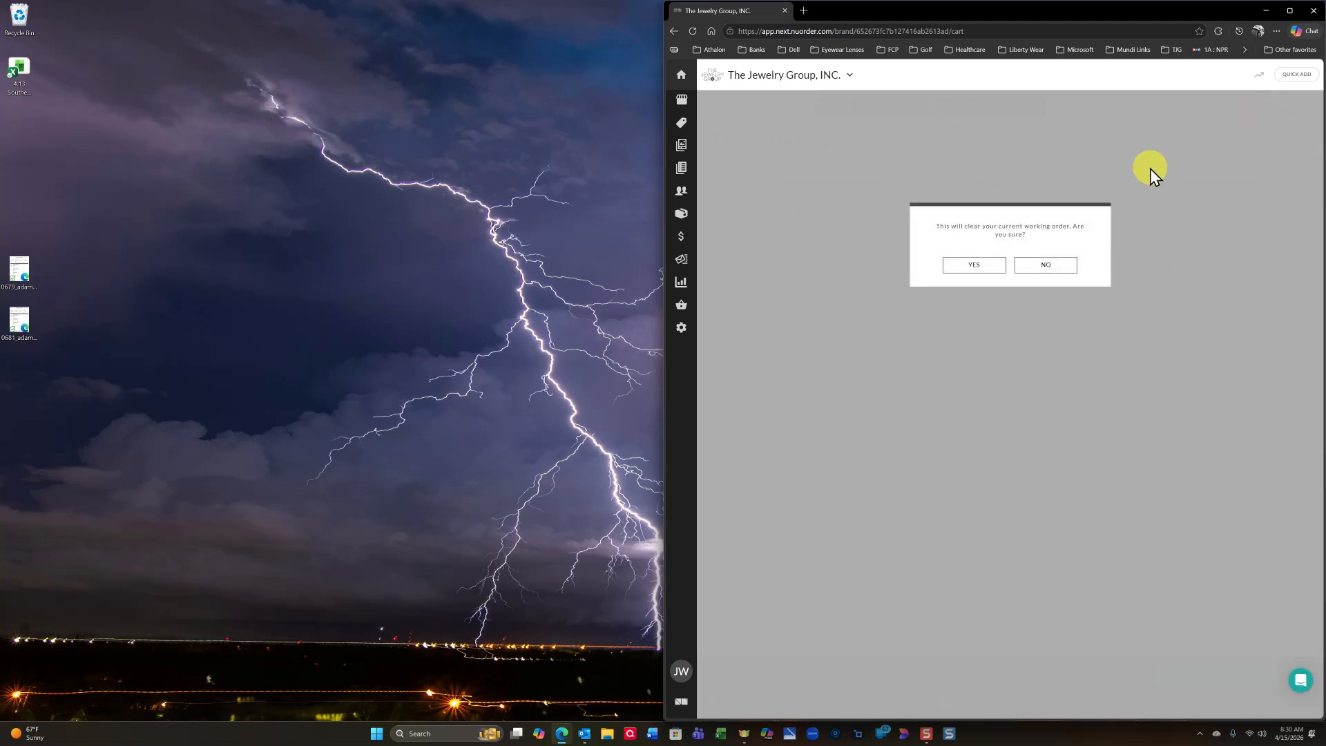
left_click(962, 269)
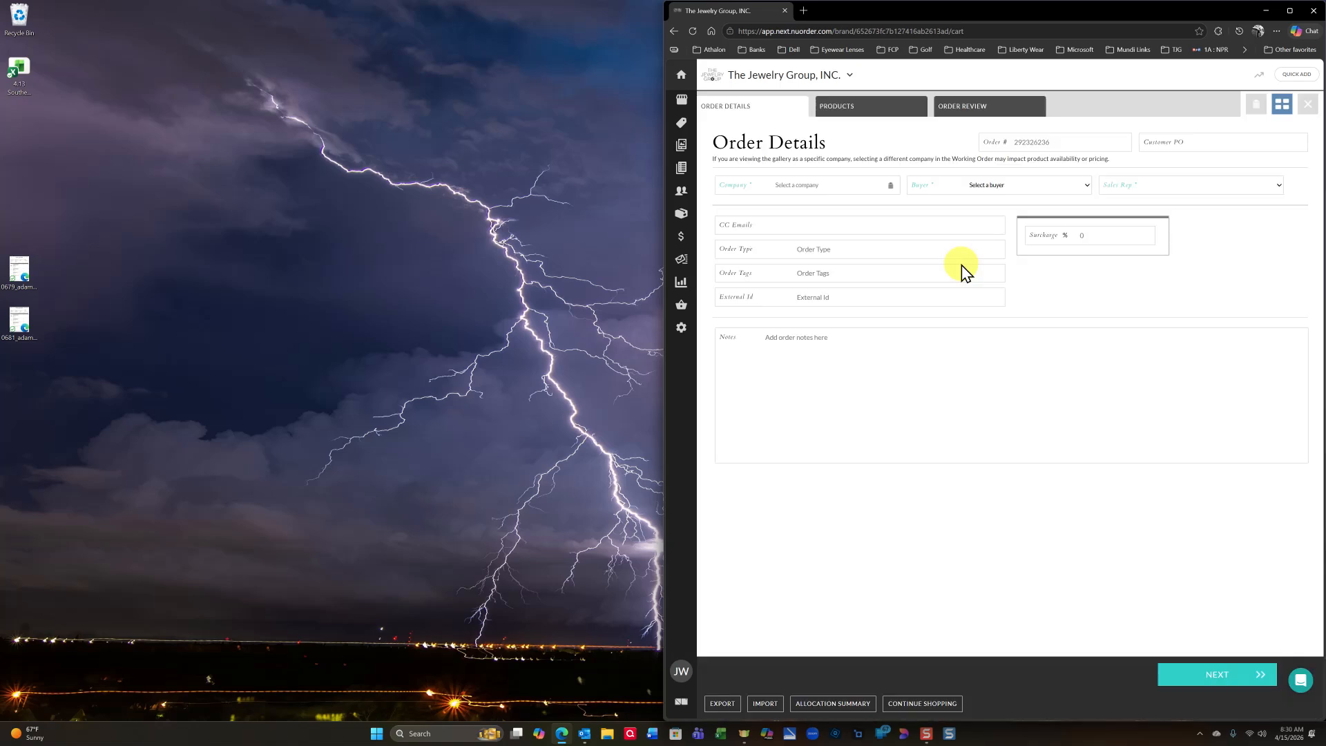
- Return to the orders list and examine the statuses of the drafts and past orders
mouse_move(676, 124)
left_click(700, 220)
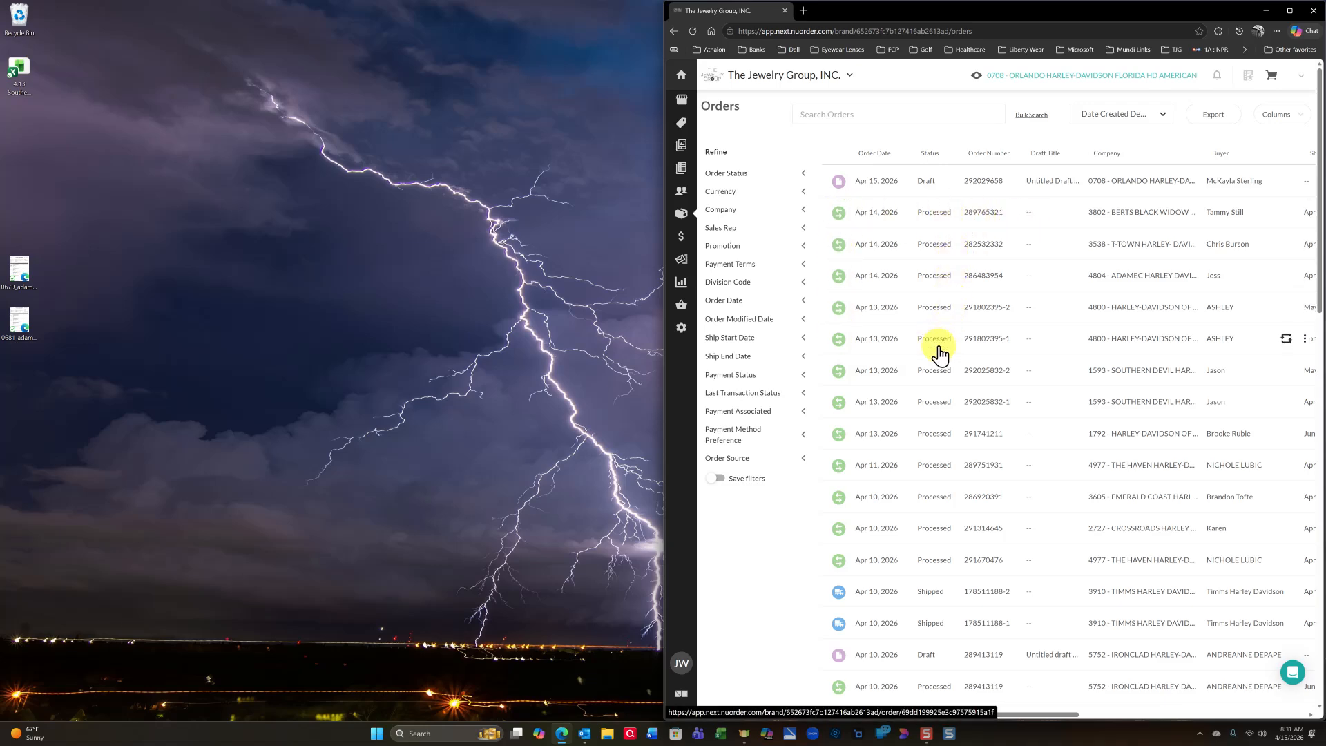
scroll(939, 353, "down", 3)
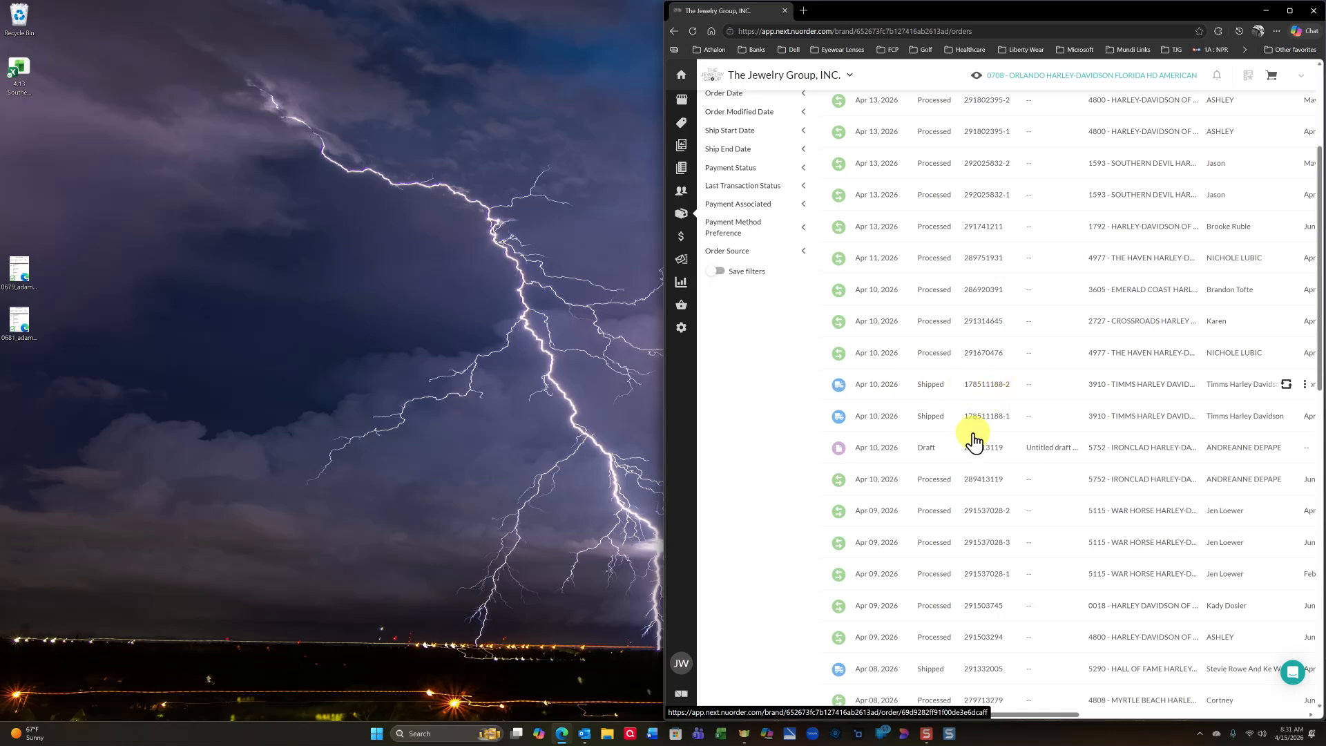
scroll(974, 435, "up", 3)
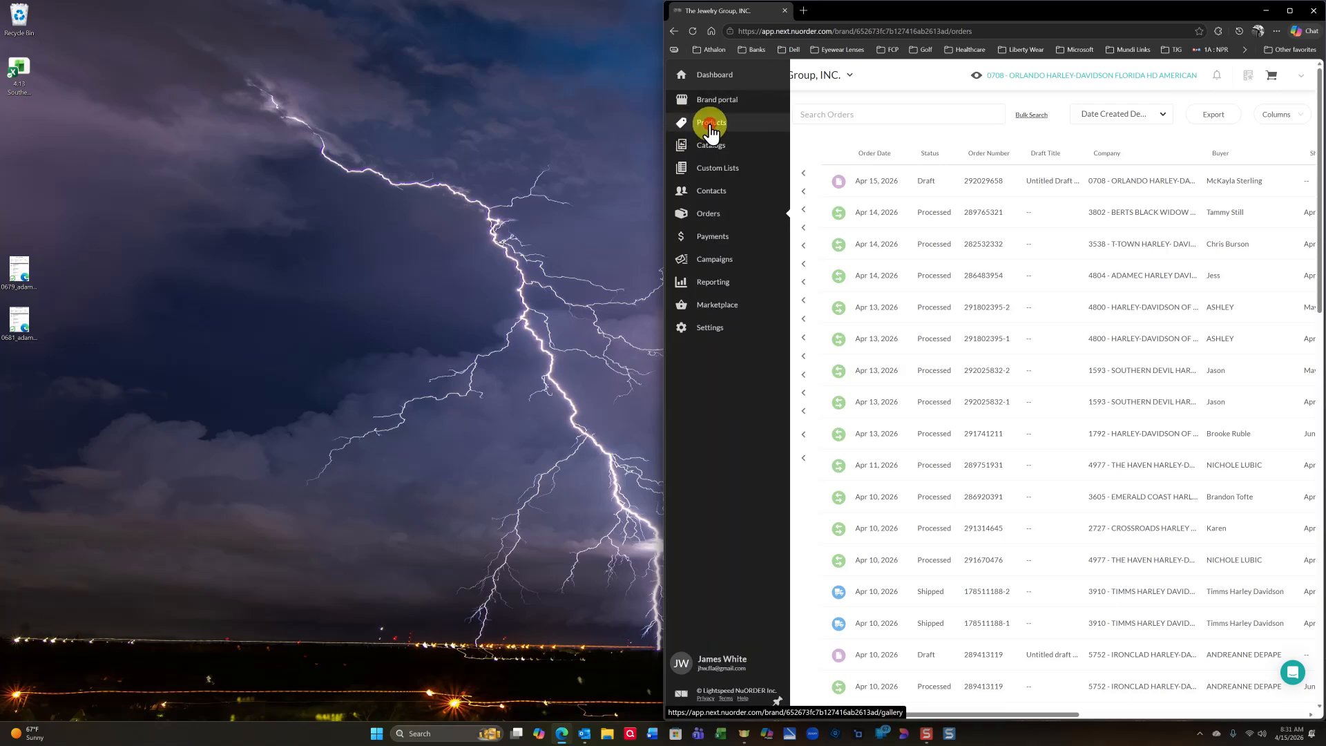
- Try the bracelet category filter on the product catalog, replace it with ride bells, and close the browser
left_click(710, 126)
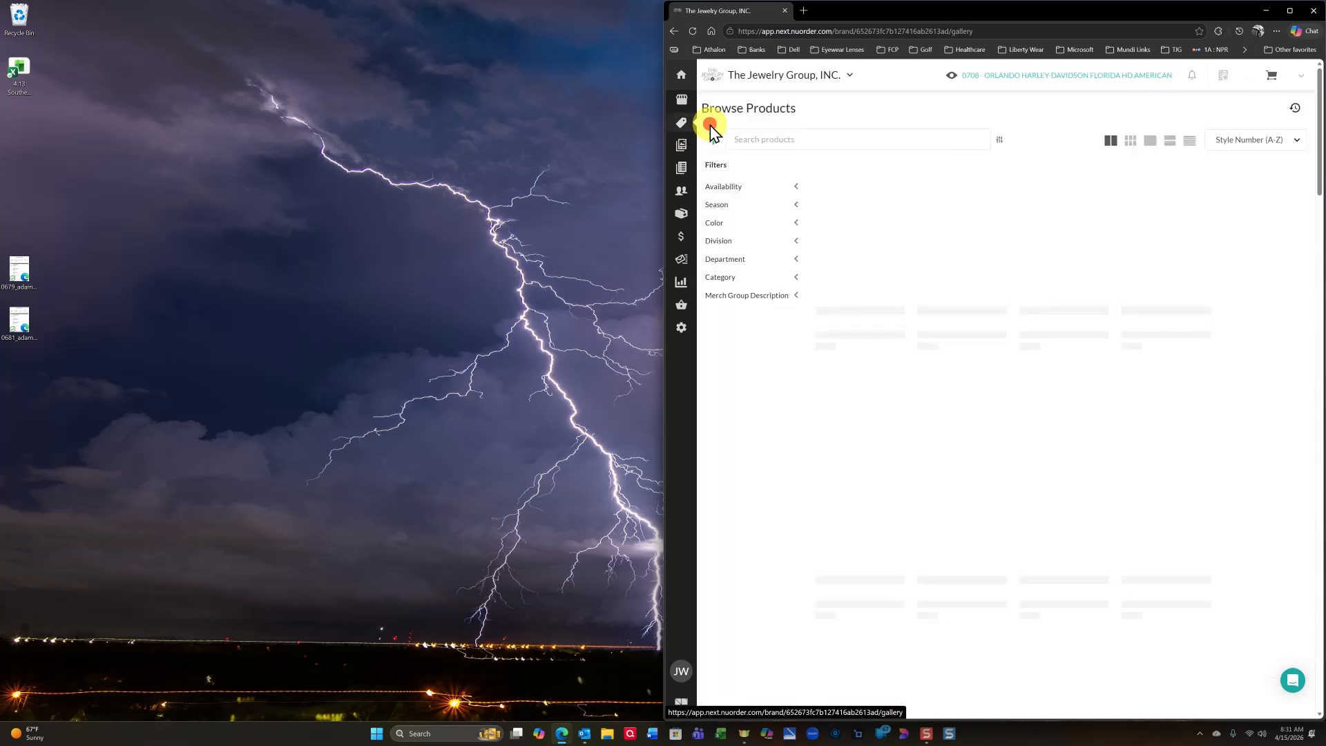
left_click(723, 276)
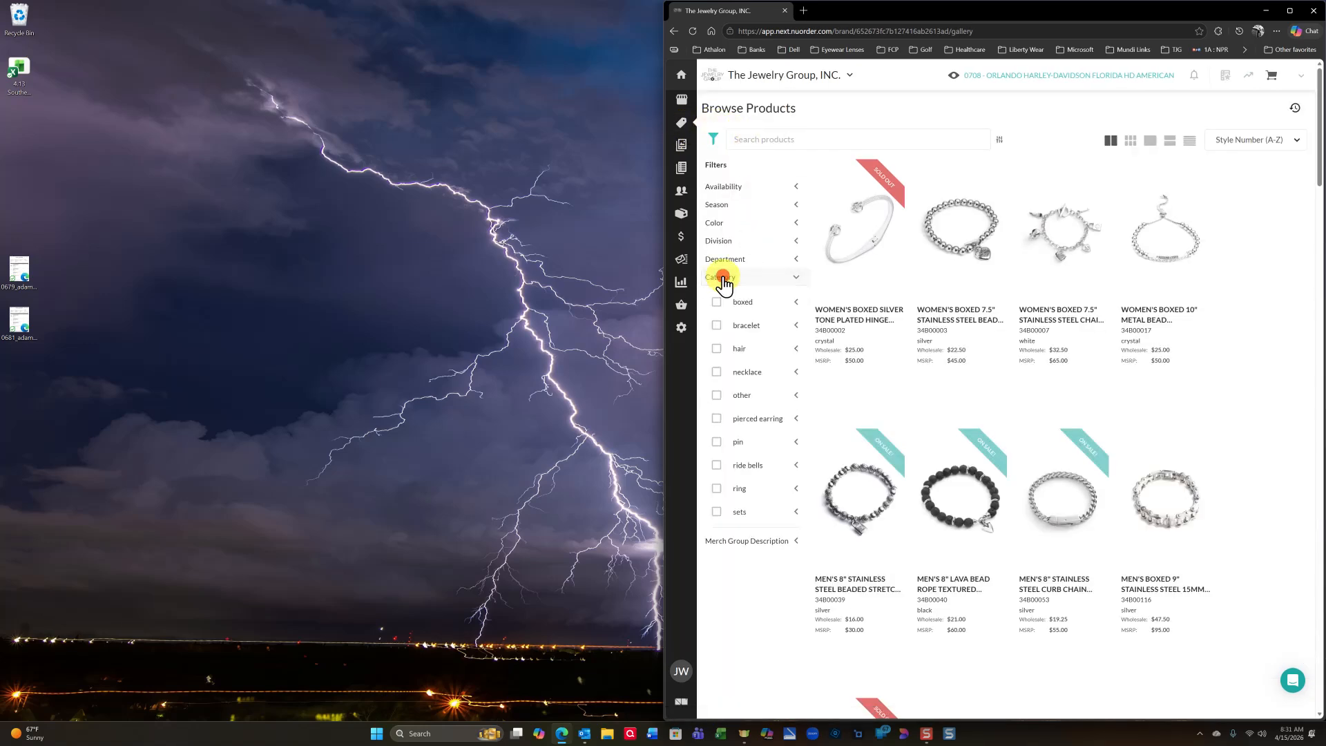
left_click(717, 325)
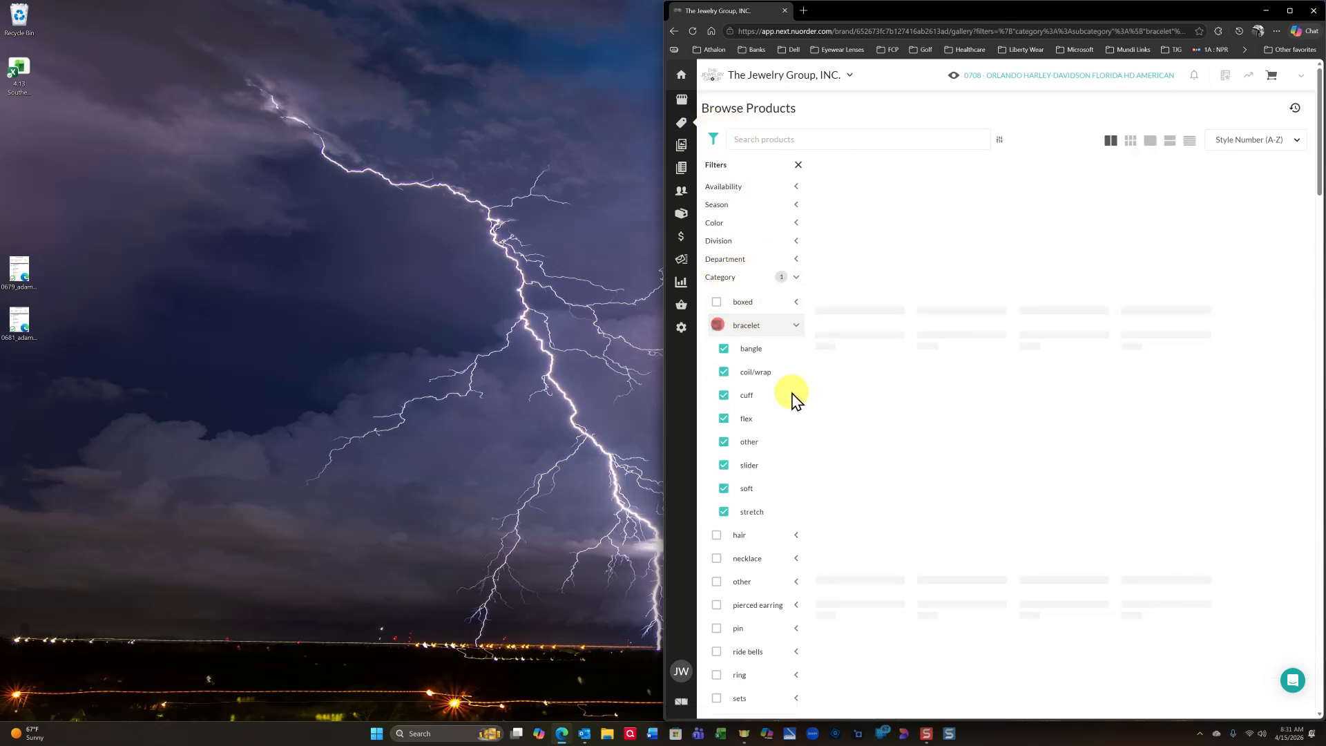
left_click(716, 324)
left_click(717, 465)
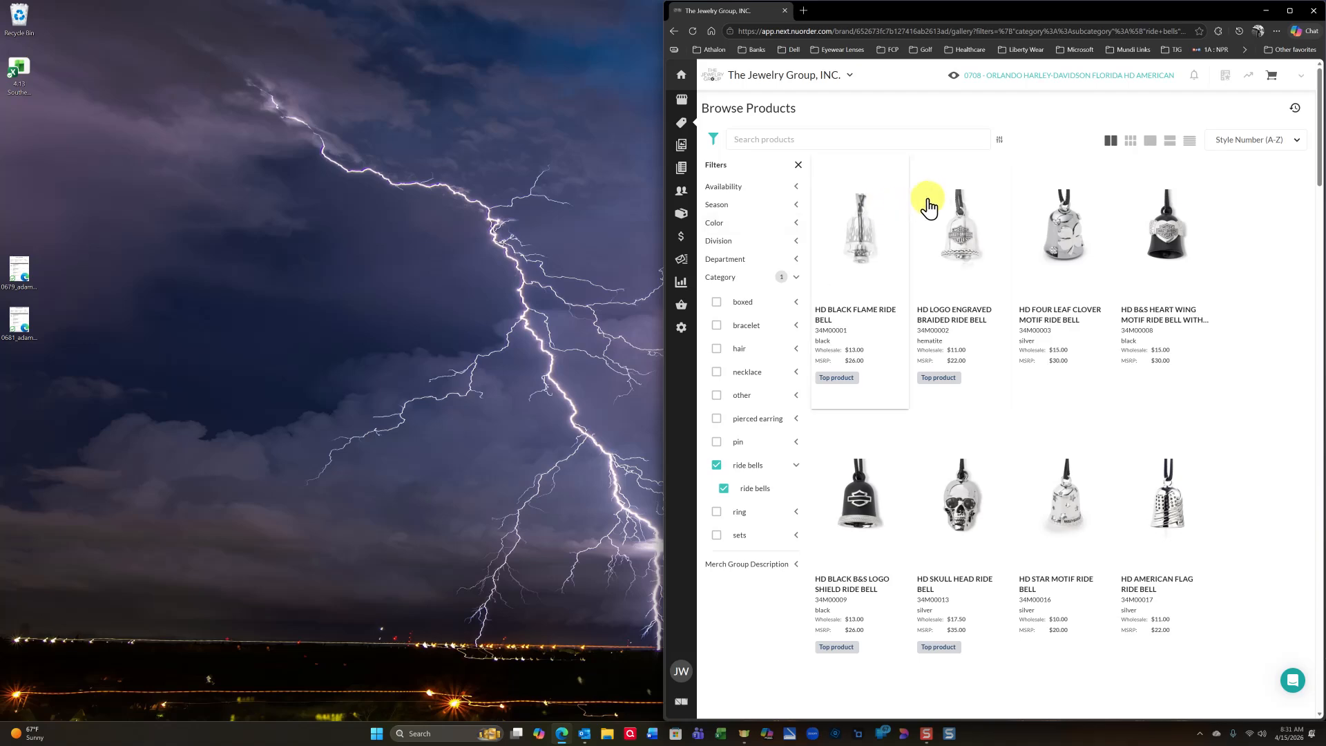
left_click(785, 11)
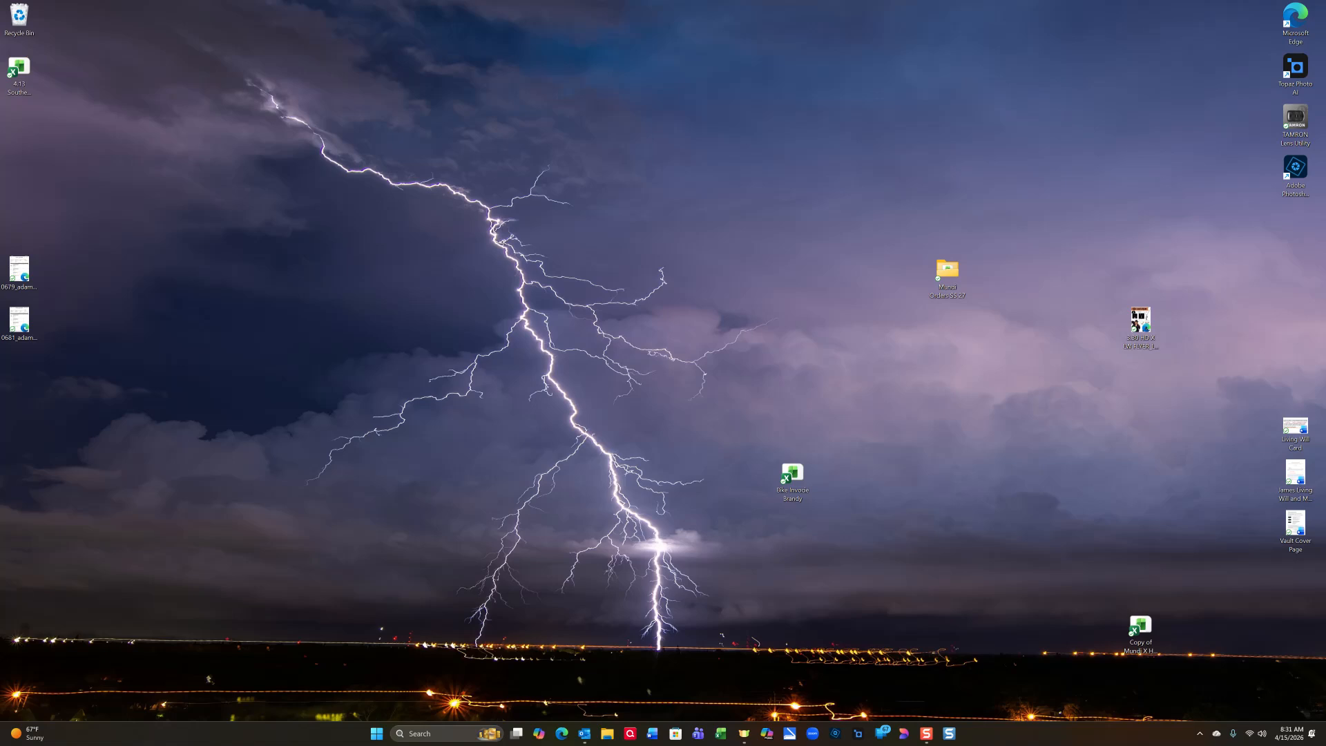